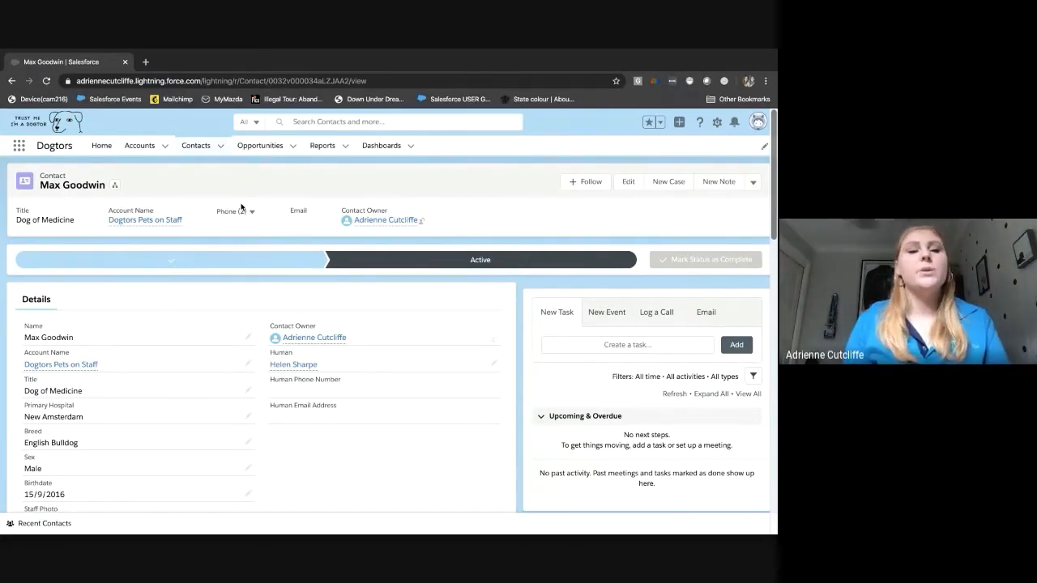
Examine the contact record's sections, from basic details and staff photo through employment, medical, vet, address and availability information
{"action": "scroll", "coordinate": [241, 207], "scroll_direction": "down", "scroll_amount": 2}
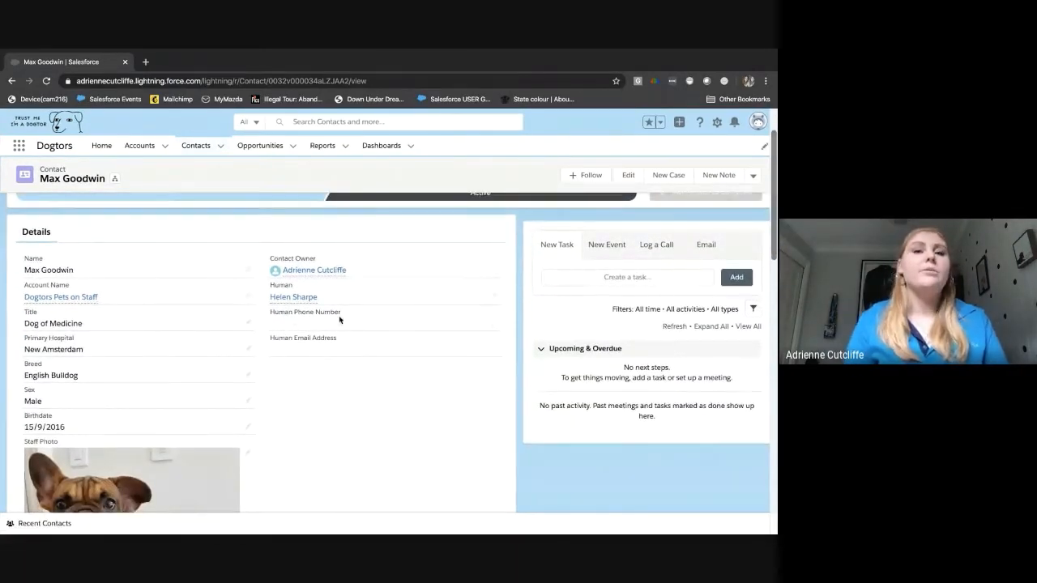
{"action": "scroll", "coordinate": [339, 320], "scroll_direction": "down", "scroll_amount": 4}
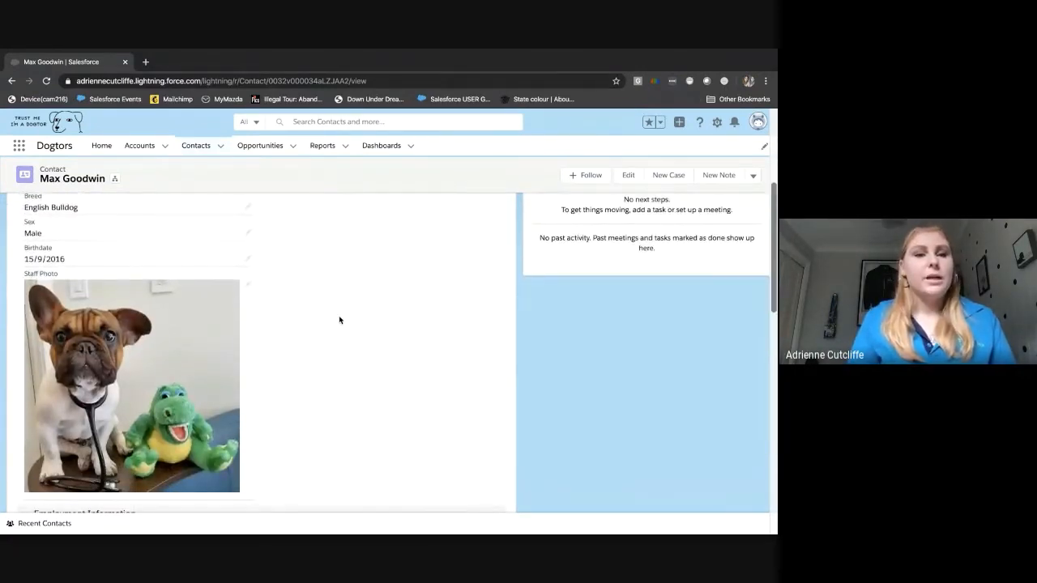
{"action": "scroll", "coordinate": [339, 320], "scroll_direction": "down", "scroll_amount": 6}
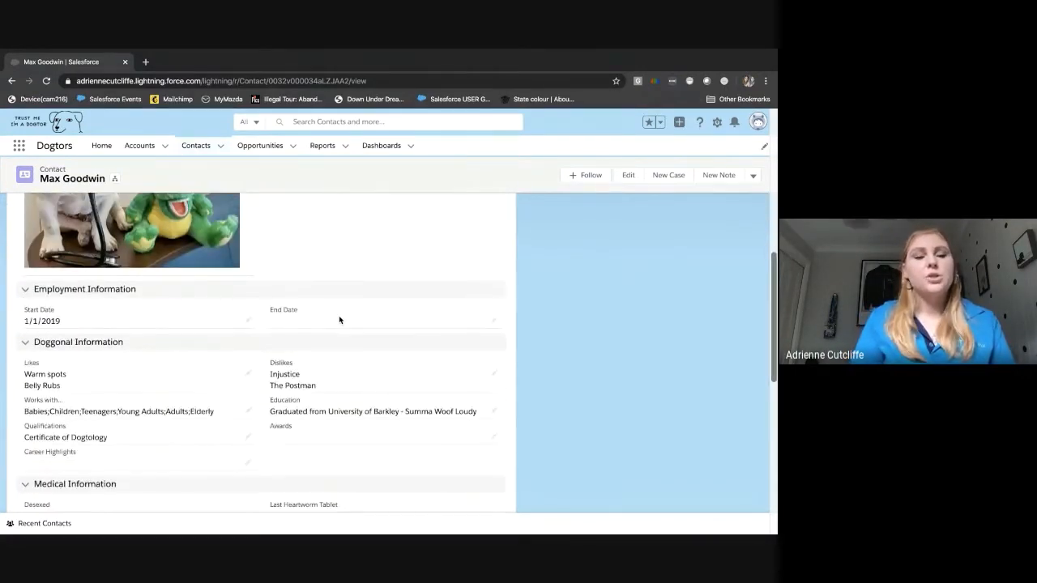
{"action": "scroll", "coordinate": [340, 320], "scroll_direction": "down", "scroll_amount": 10}
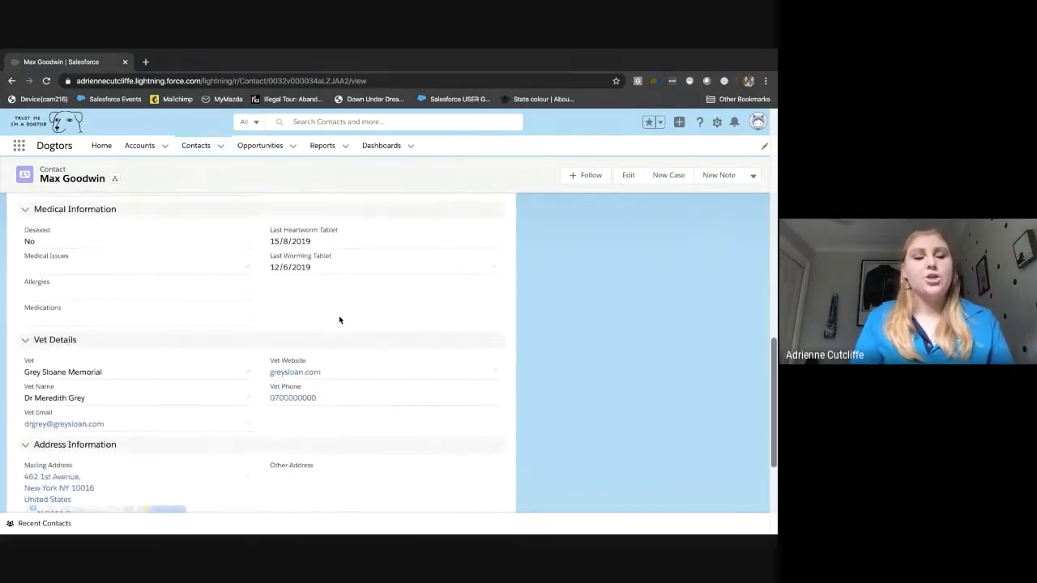
{"action": "scroll", "coordinate": [339, 319], "scroll_direction": "down", "scroll_amount": 2}
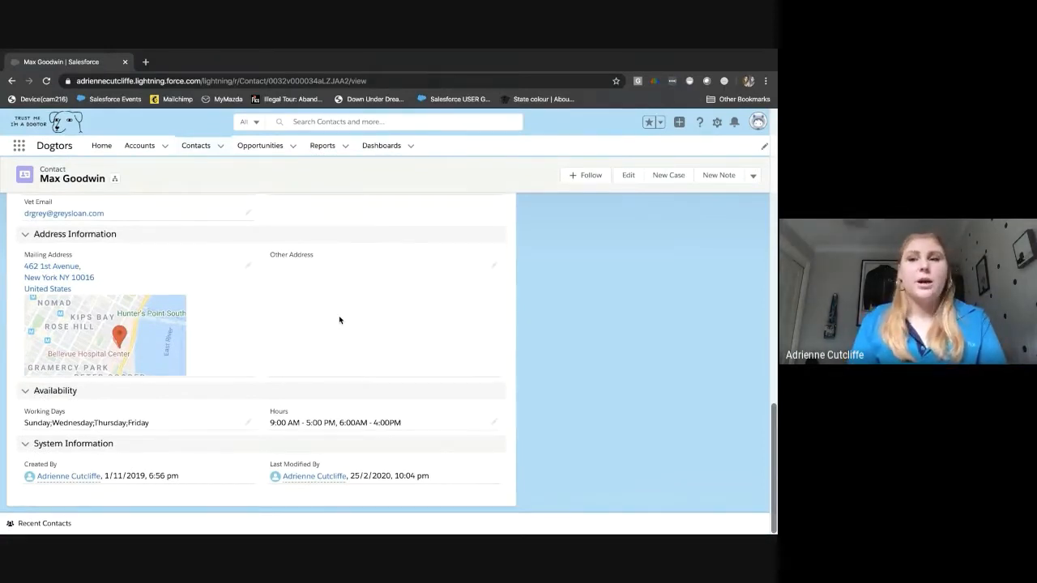
{"action": "scroll", "coordinate": [339, 320], "scroll_direction": "up", "scroll_amount": 10}
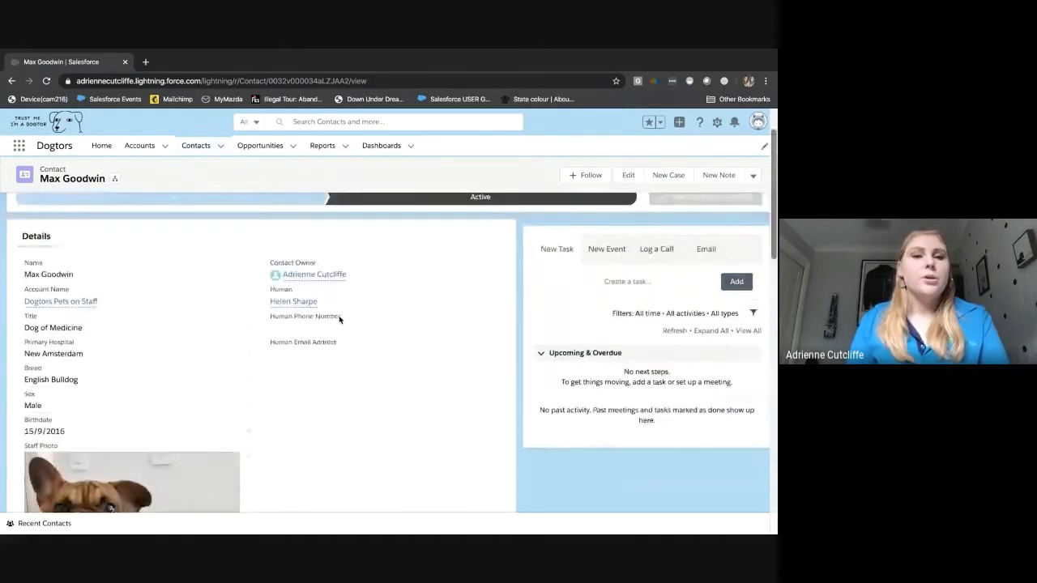
{"action": "scroll", "coordinate": [340, 320], "scroll_direction": "up", "scroll_amount": 1}
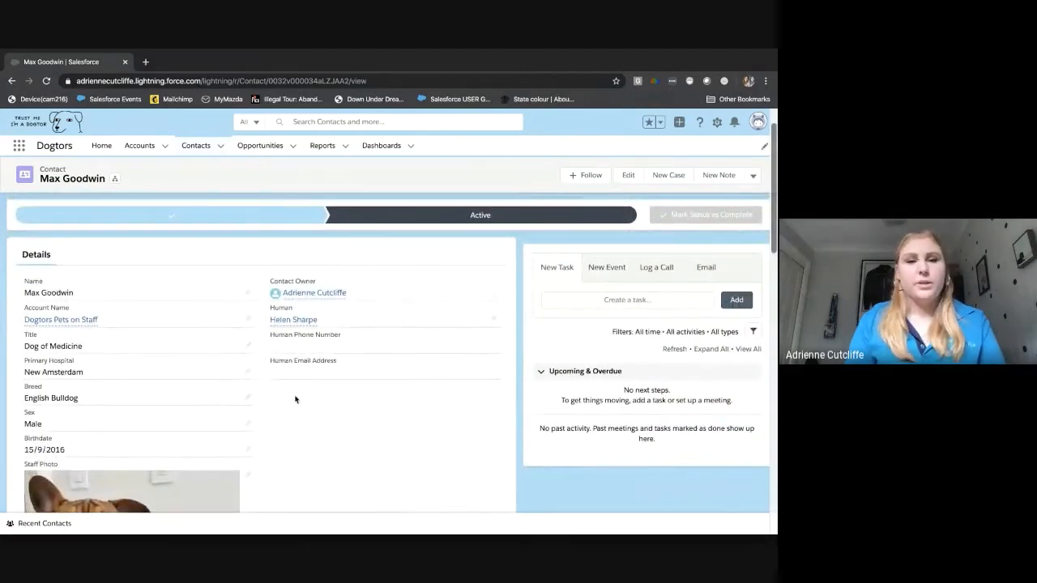
{"action": "scroll", "coordinate": [295, 399], "scroll_direction": "up", "scroll_amount": 1}
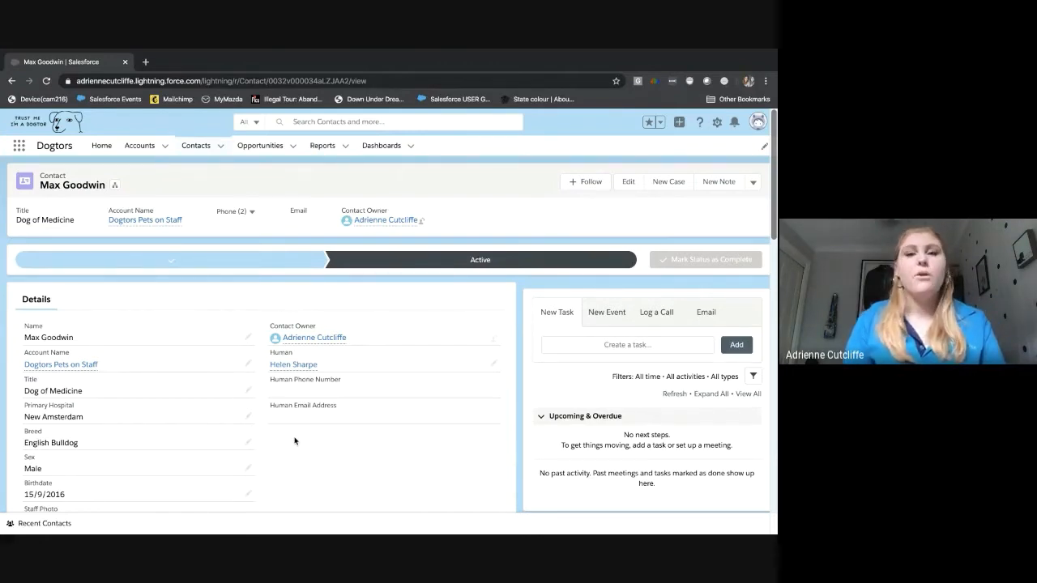
{"action": "scroll", "coordinate": [295, 441], "scroll_direction": "down", "scroll_amount": 3}
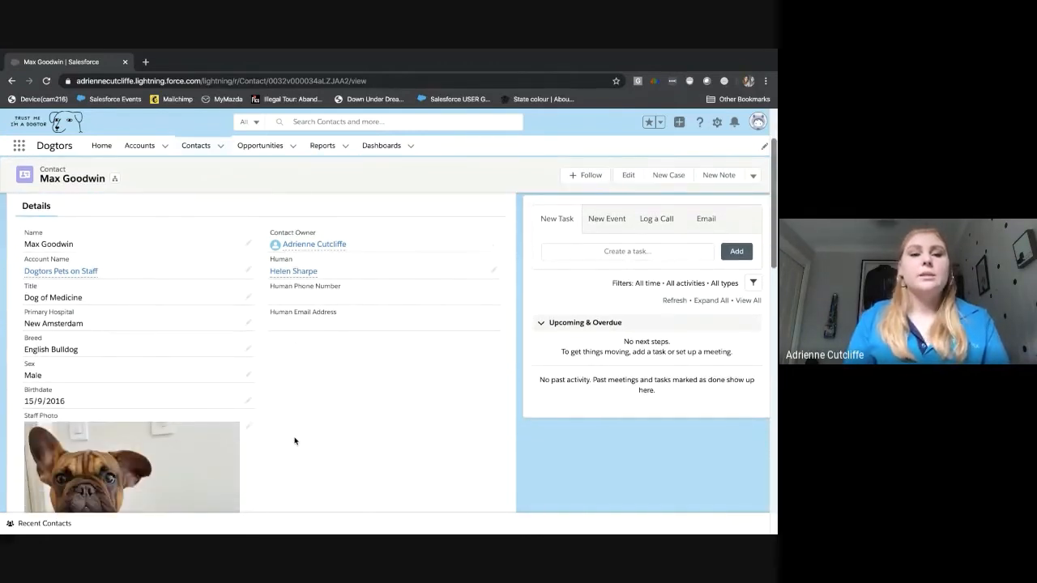
{"action": "scroll", "coordinate": [295, 441], "scroll_direction": "down", "scroll_amount": 1}
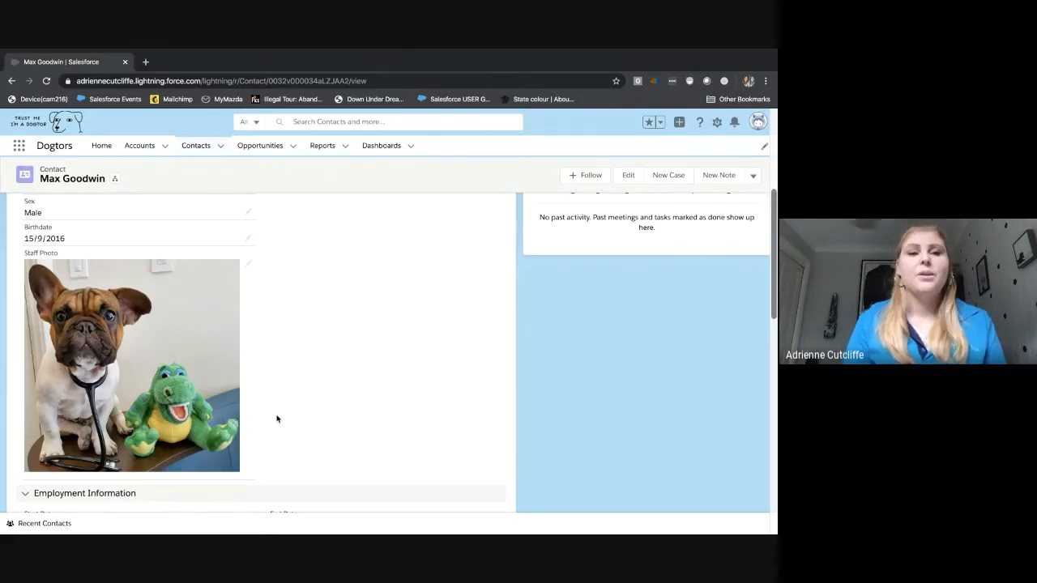
{"action": "scroll", "coordinate": [276, 419], "scroll_direction": "down", "scroll_amount": 8}
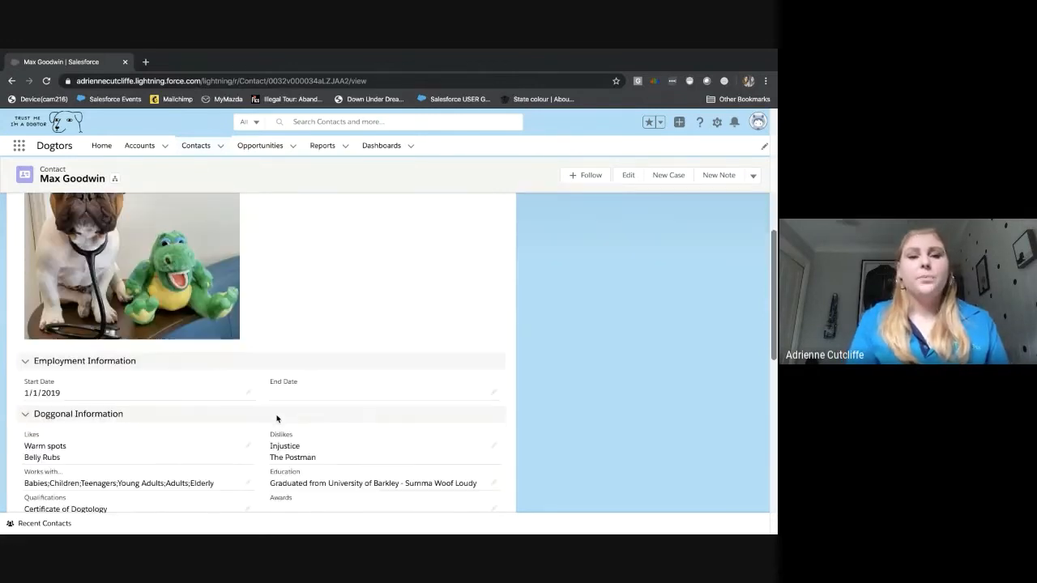
{"action": "scroll", "coordinate": [277, 419], "scroll_direction": "down", "scroll_amount": 5}
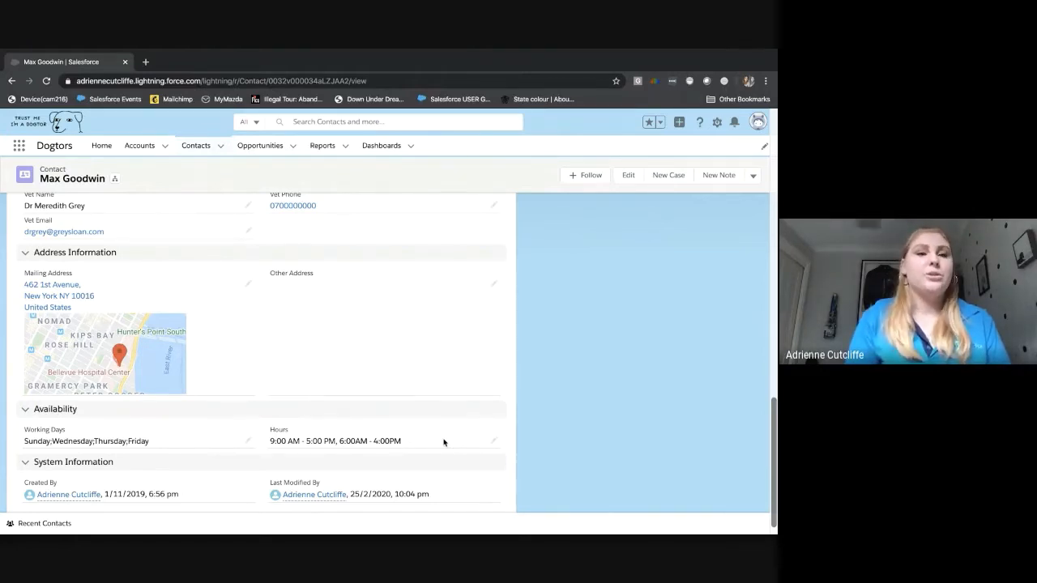
{"action": "scroll", "coordinate": [443, 441], "scroll_direction": "up", "scroll_amount": 15}
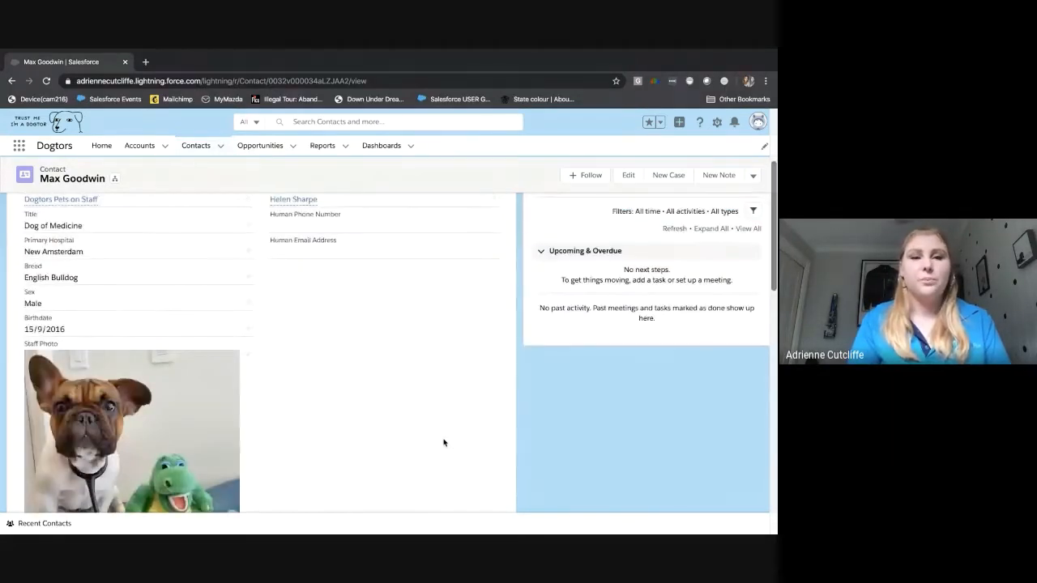
{"action": "scroll", "coordinate": [443, 441], "scroll_direction": "up", "scroll_amount": 5}
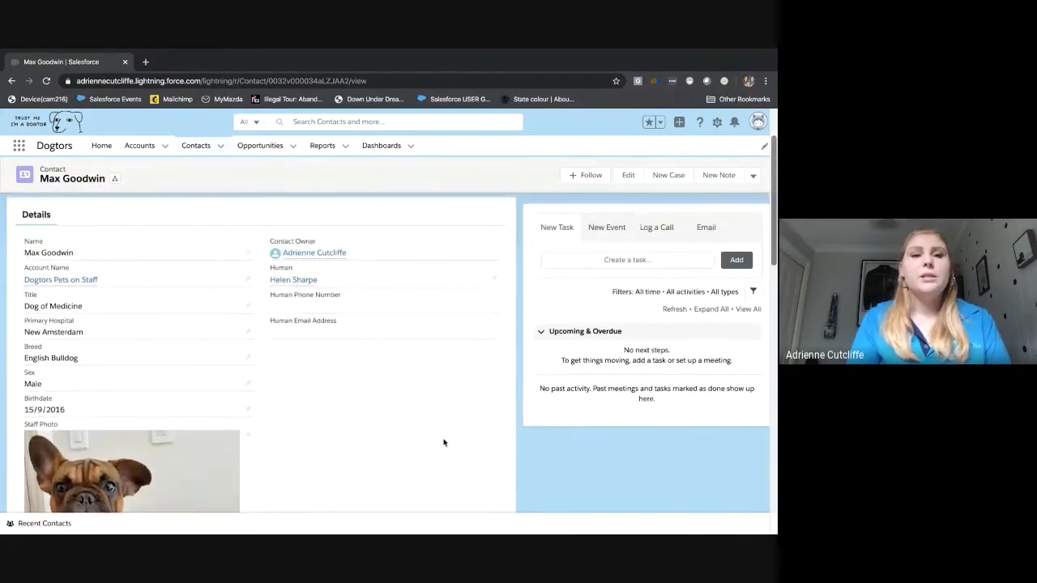
Open the Contact object's setup and review its existing buttons, links, and actions
{"action": "left_click", "coordinate": [718, 122]}
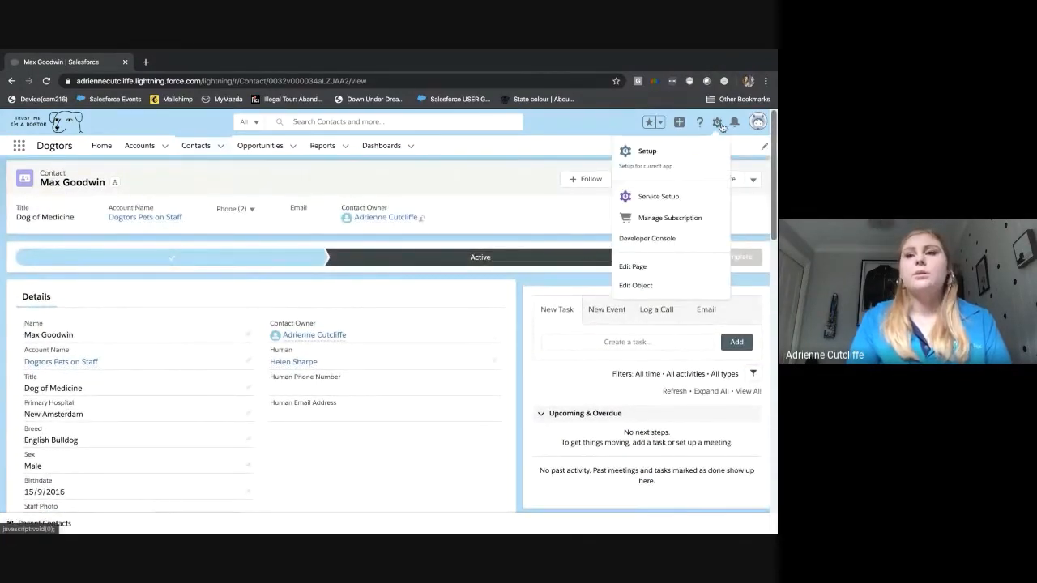
{"action": "left_click", "coordinate": [636, 285]}
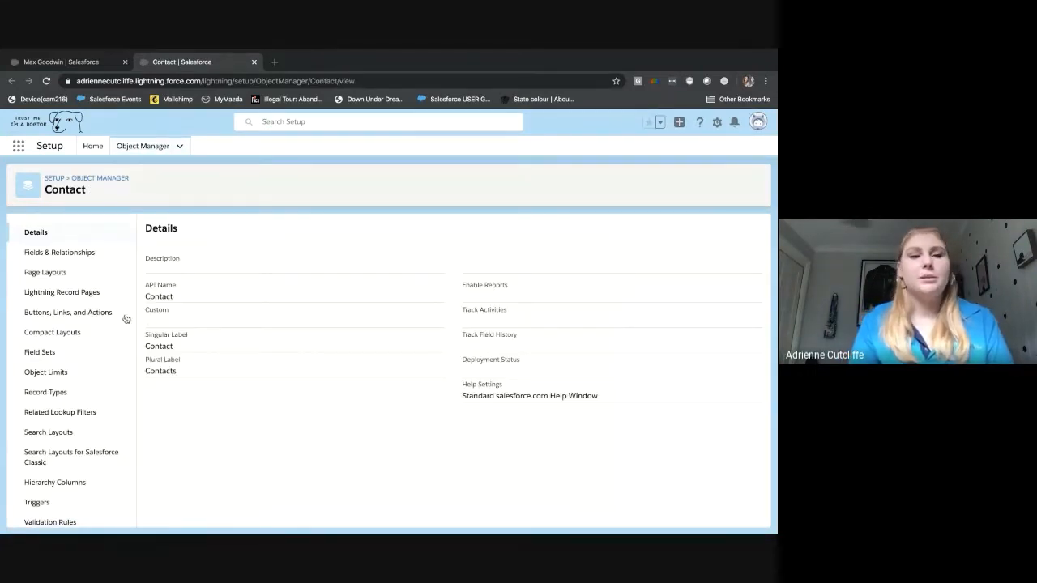
{"action": "left_click", "coordinate": [97, 315]}
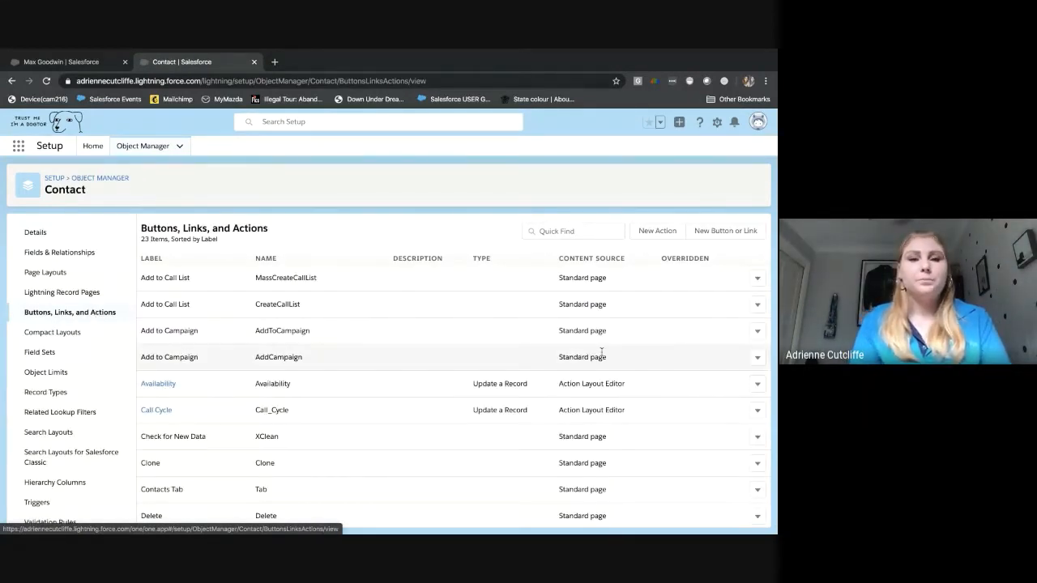
{"action": "scroll", "coordinate": [602, 353], "scroll_direction": "down", "scroll_amount": 4}
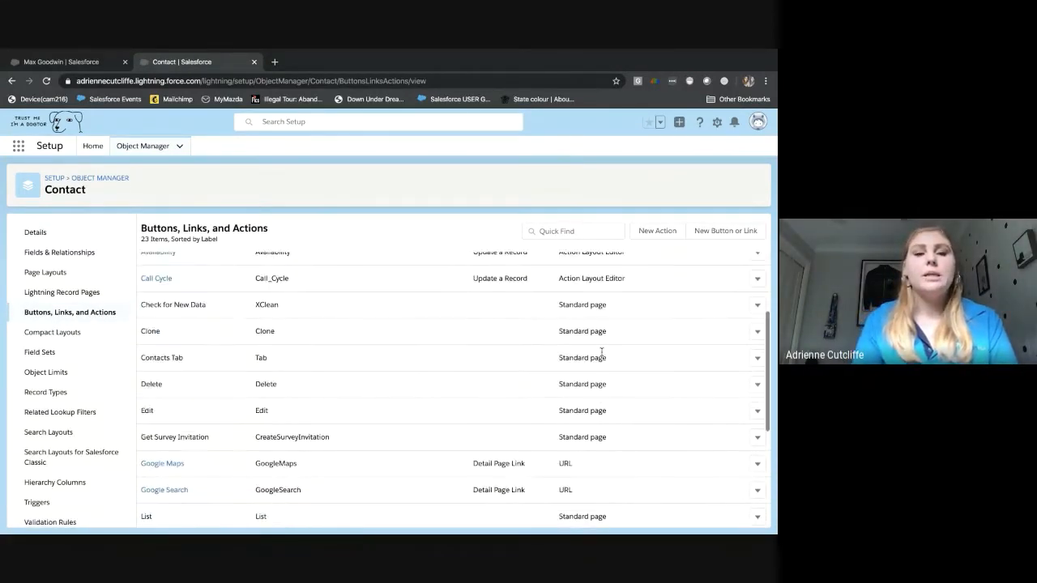
{"action": "scroll", "coordinate": [602, 355], "scroll_direction": "down", "scroll_amount": 1}
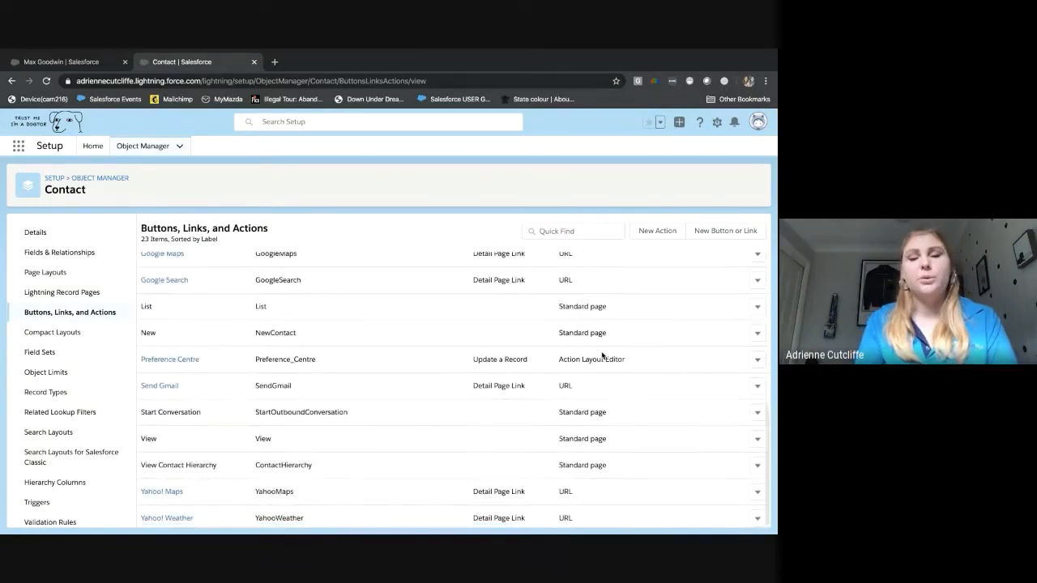
{"action": "scroll", "coordinate": [602, 354], "scroll_direction": "up", "scroll_amount": 5}
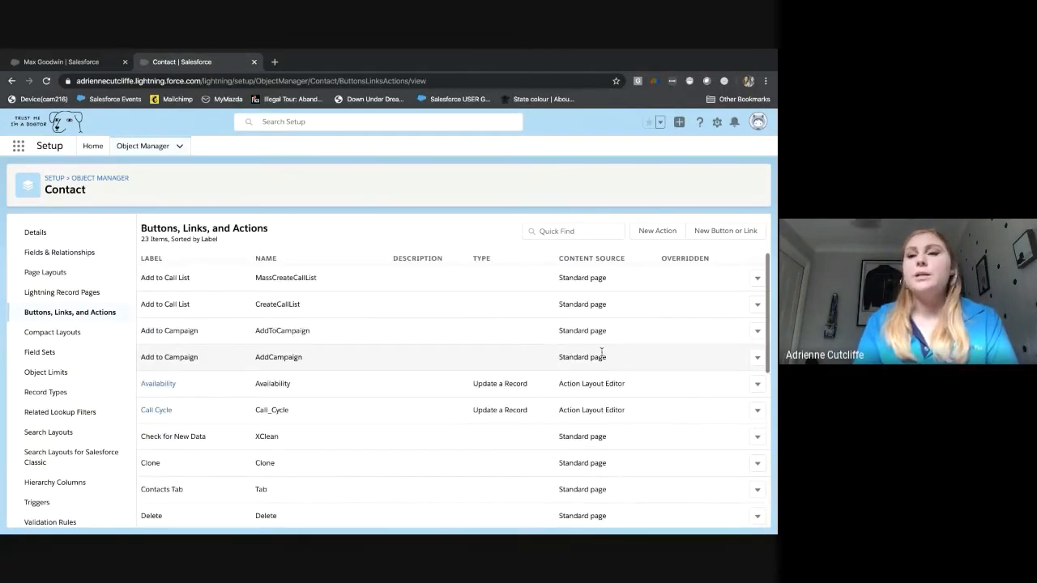
Create a new Contact action of type Update a Record with the label "Staff Photo" and save it
{"action": "left_click", "coordinate": [681, 231]}
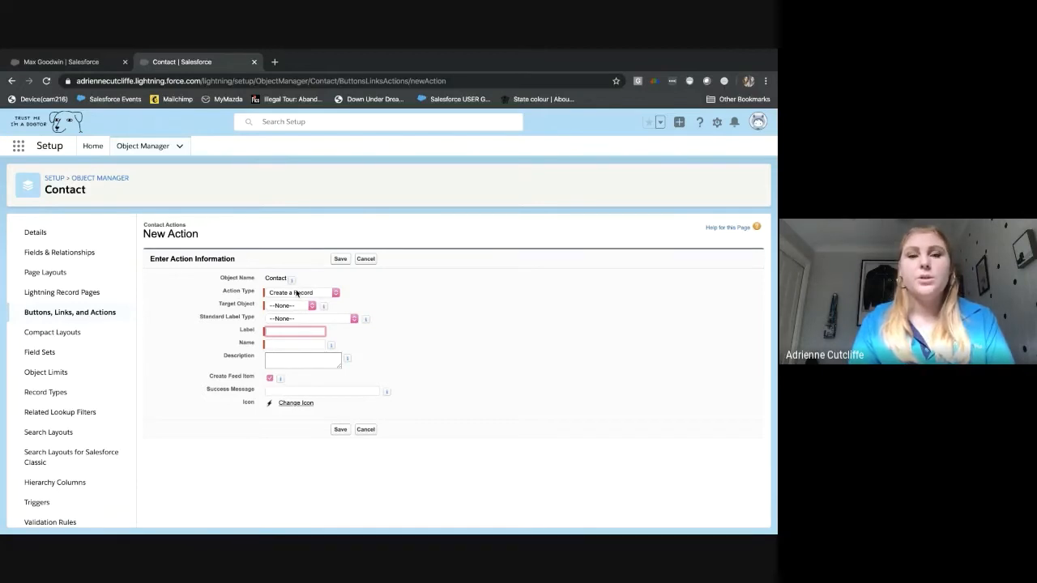
{"action": "left_click", "coordinate": [297, 293]}
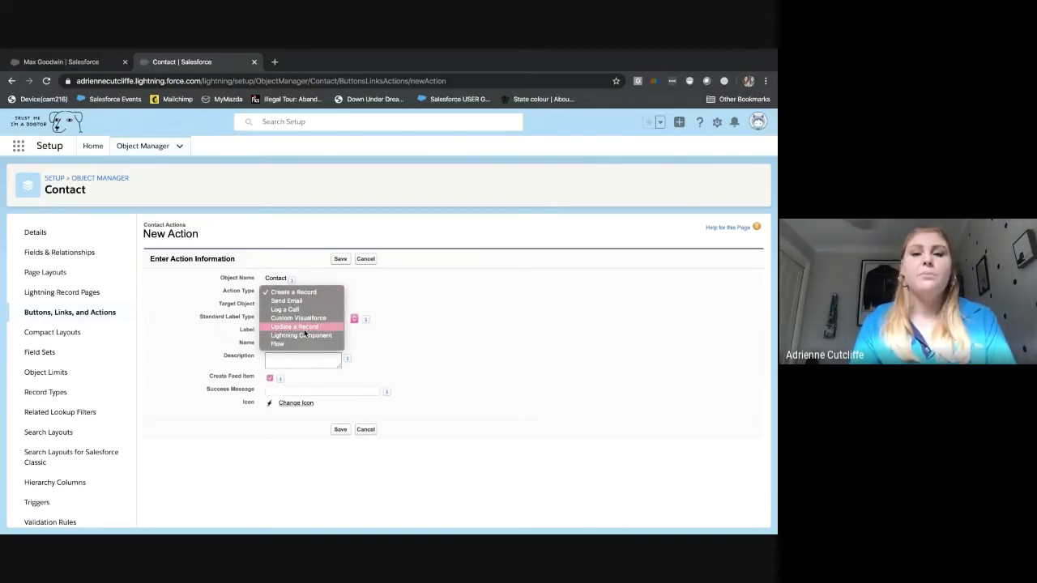
{"action": "left_click", "coordinate": [303, 328]}
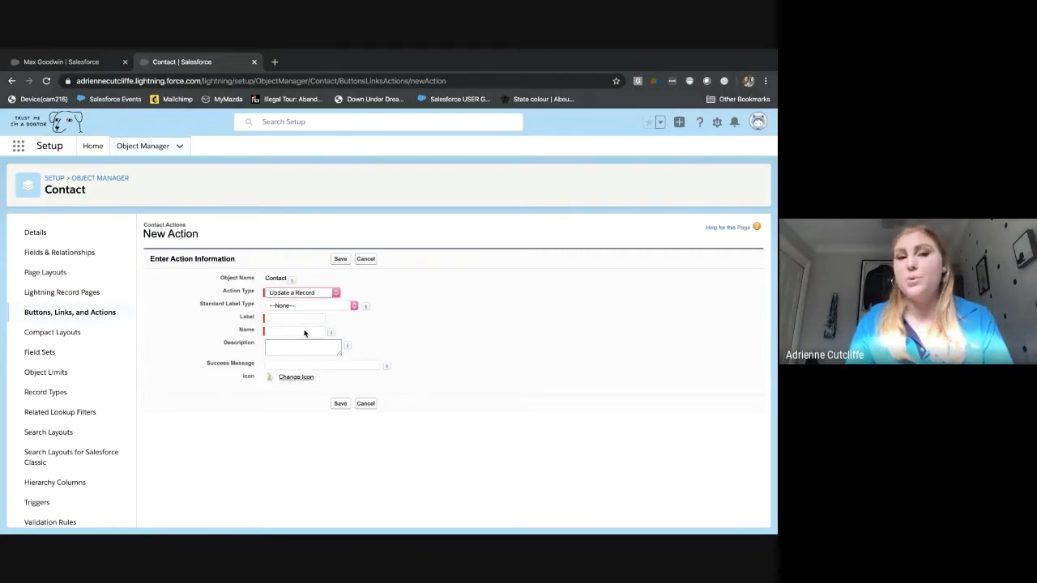
{"action": "left_click", "coordinate": [280, 318]}
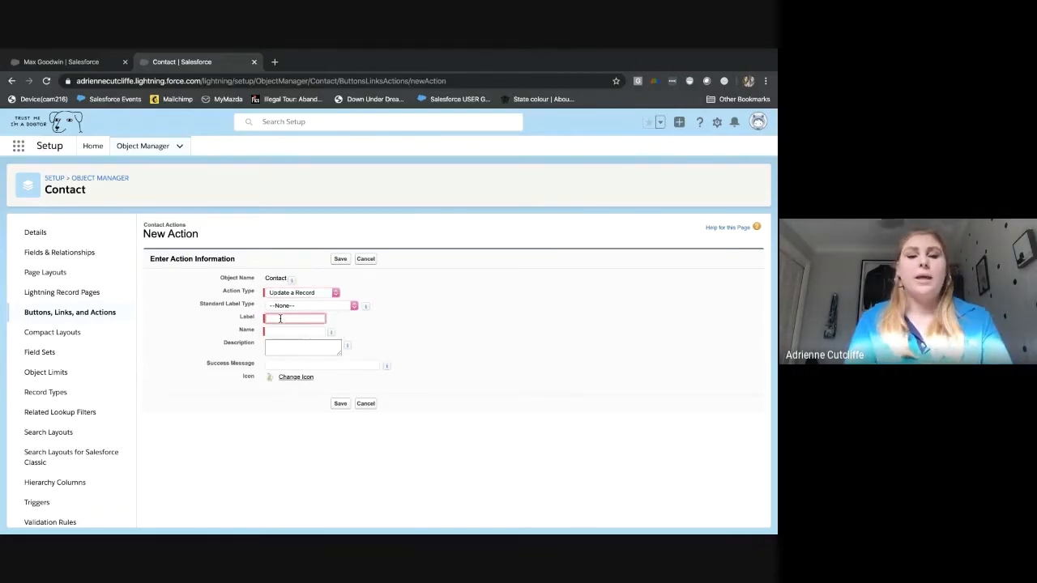
{"action": "type", "text": "Staff"}
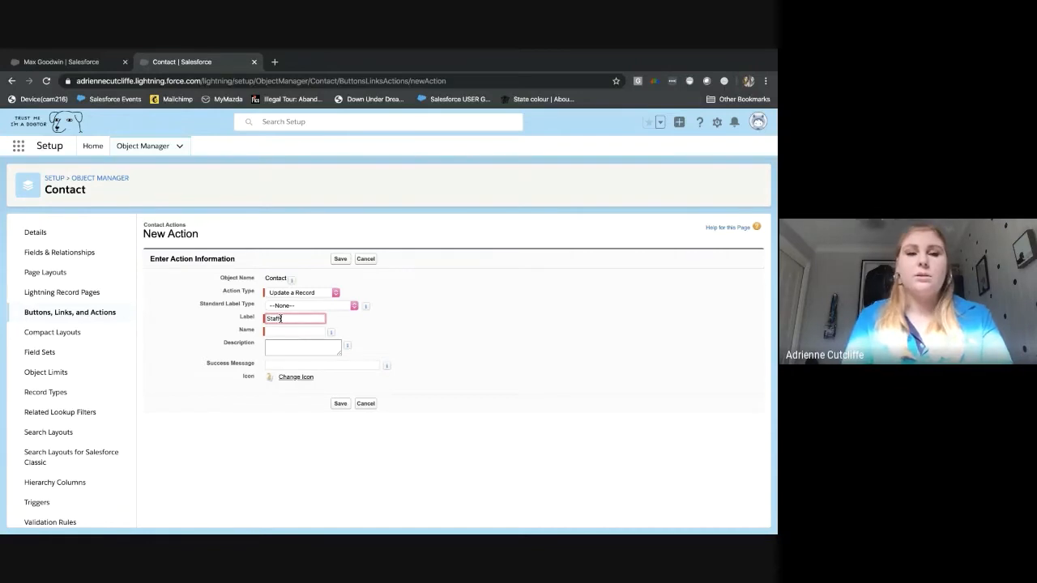
{"action": "type", "text": " Photo"}
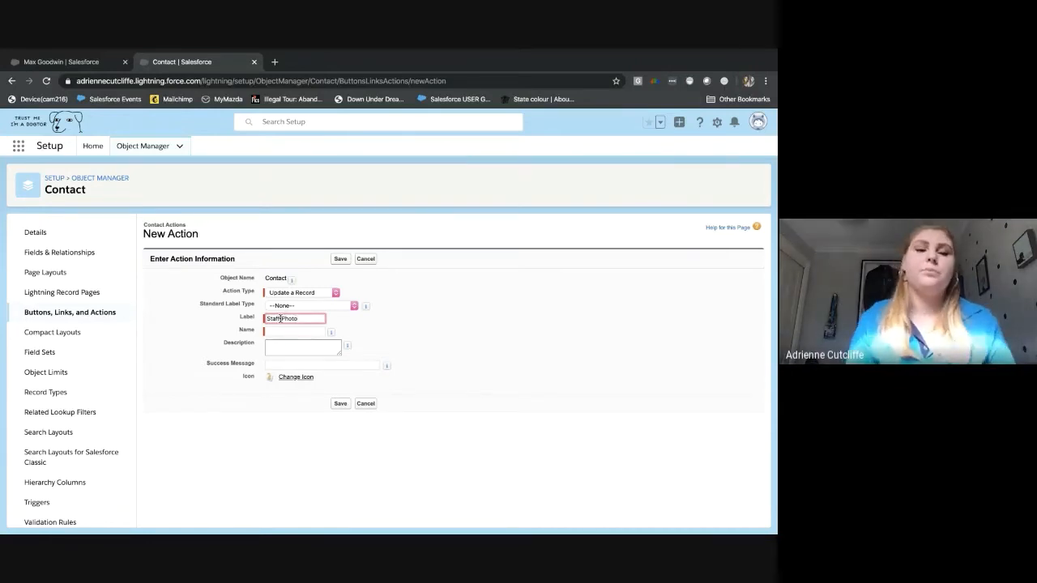
{"action": "left_click", "coordinate": [204, 380]}
{"action": "left_click", "coordinate": [339, 404]}
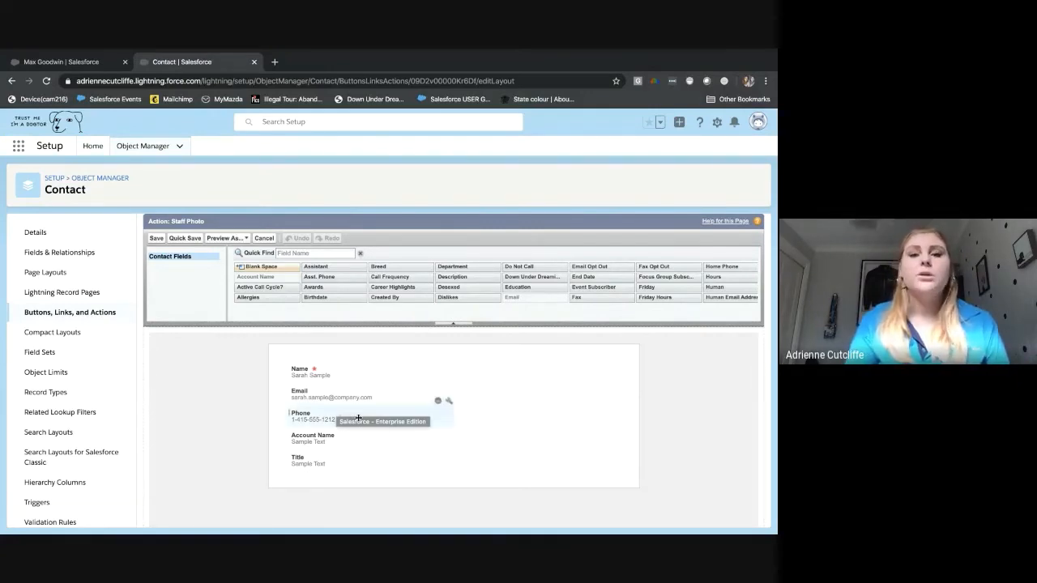
Remove the Title, Account Name, Phone, Email and Name fields from the Staff Photo action layout
{"action": "mouse_move", "coordinate": [387, 434]}
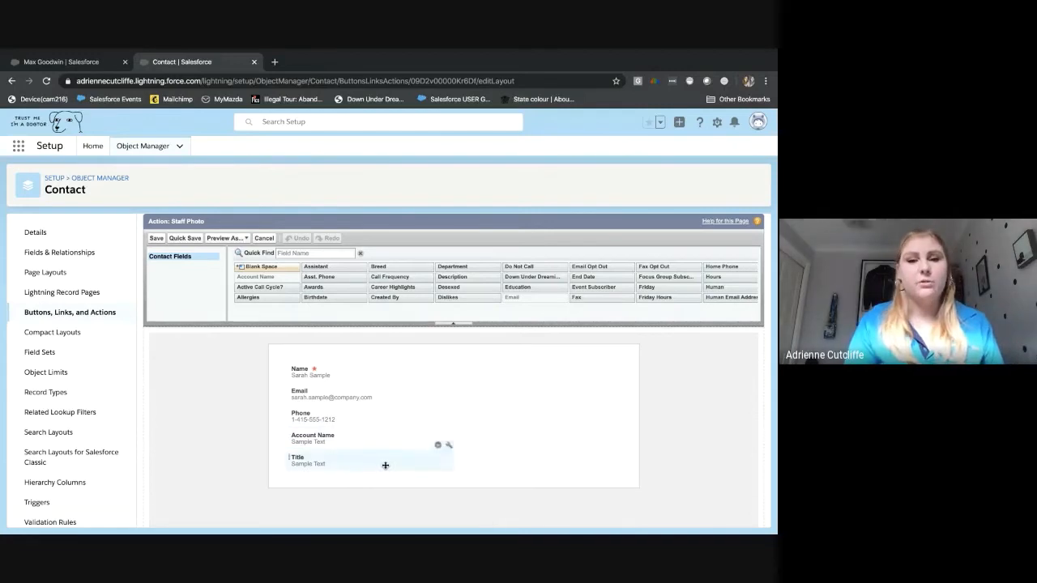
{"action": "left_click", "coordinate": [438, 445]}
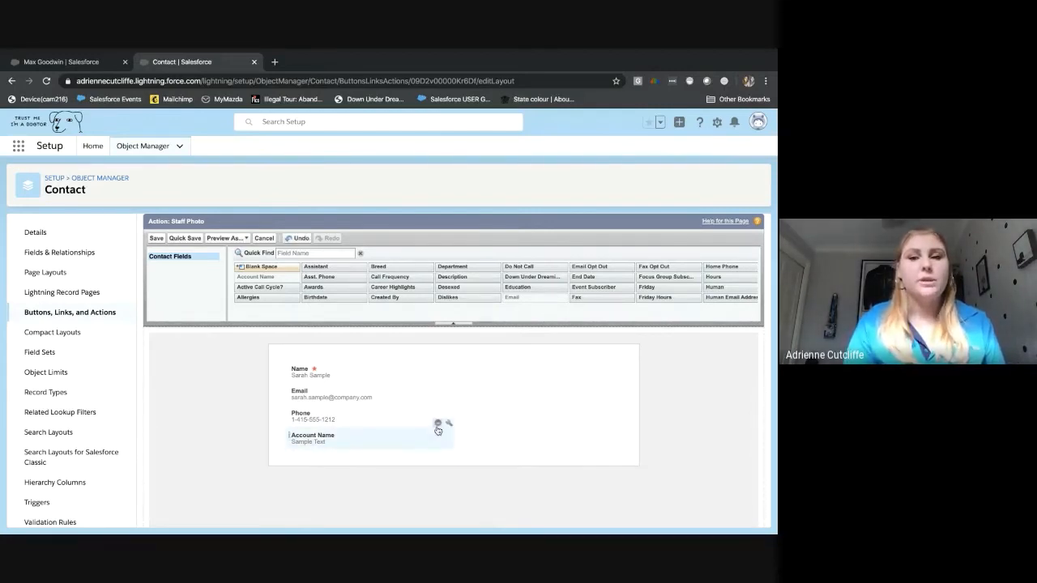
{"action": "left_click", "coordinate": [437, 424]}
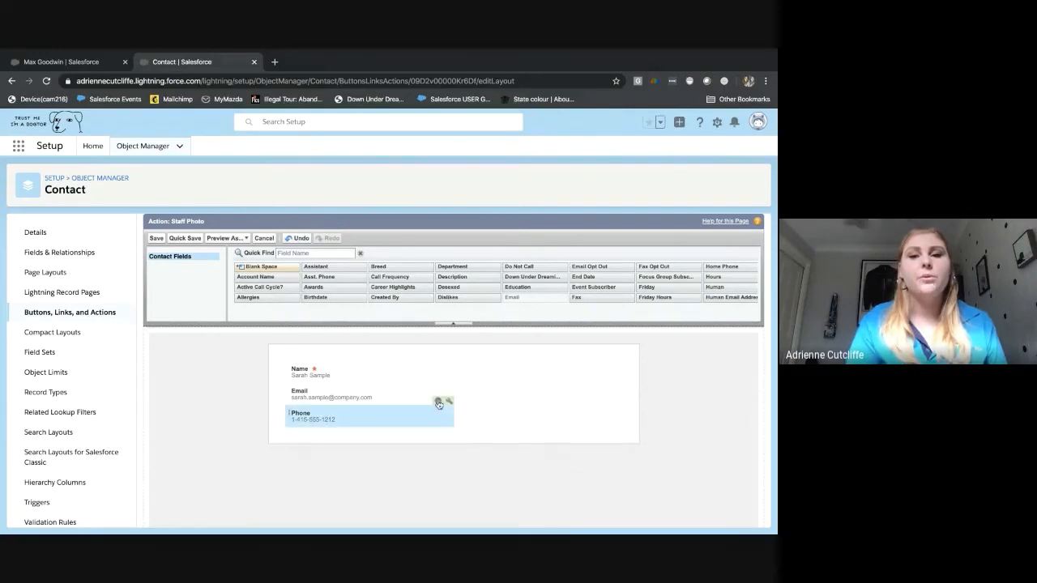
{"action": "left_click", "coordinate": [438, 401]}
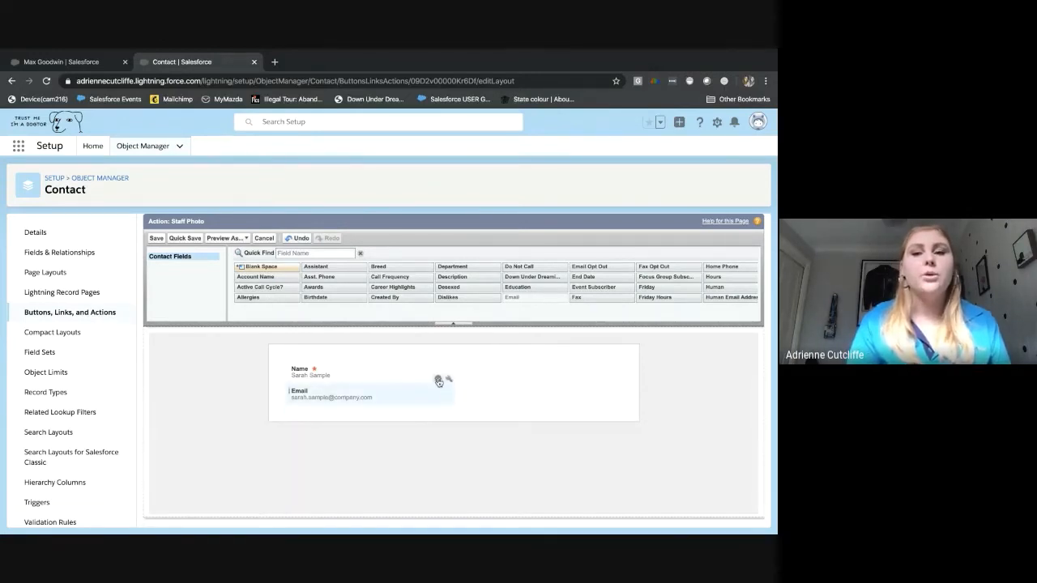
{"action": "left_click", "coordinate": [438, 379]}
{"action": "left_click", "coordinate": [437, 357]}
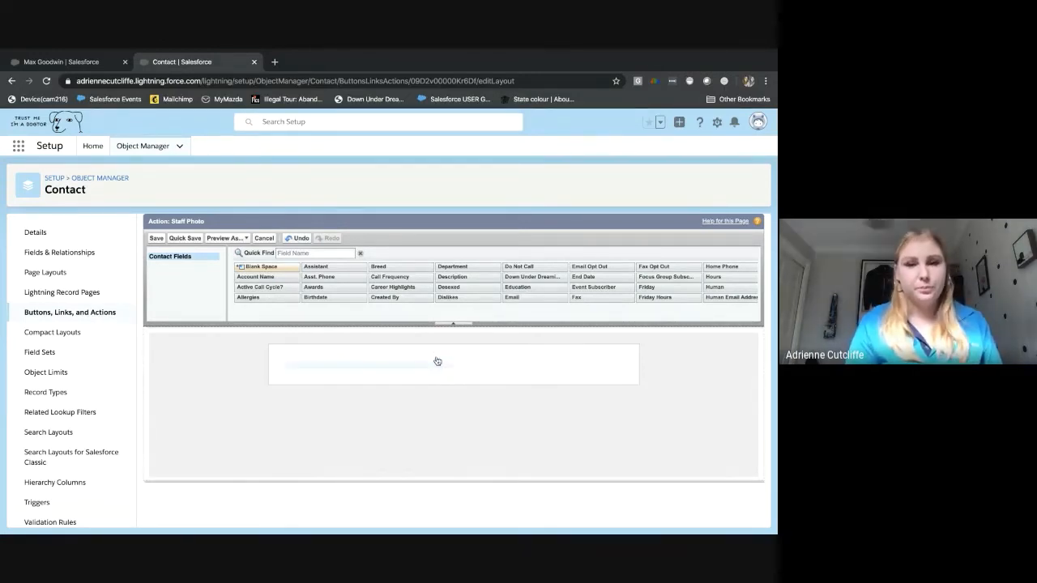
Add the Staff Photo field to the Staff Photo action layout and save it without the required Name field
{"action": "left_click", "coordinate": [293, 253]}
{"action": "type", "text": "staff"}
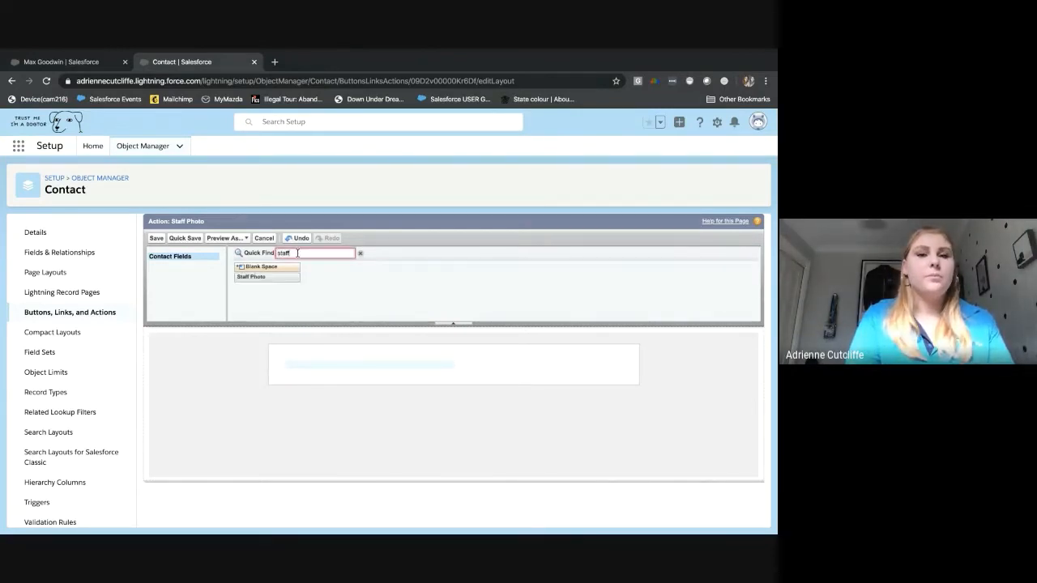
{"action": "left_click_drag", "start_coordinate": [253, 276], "coordinate": [349, 365]}
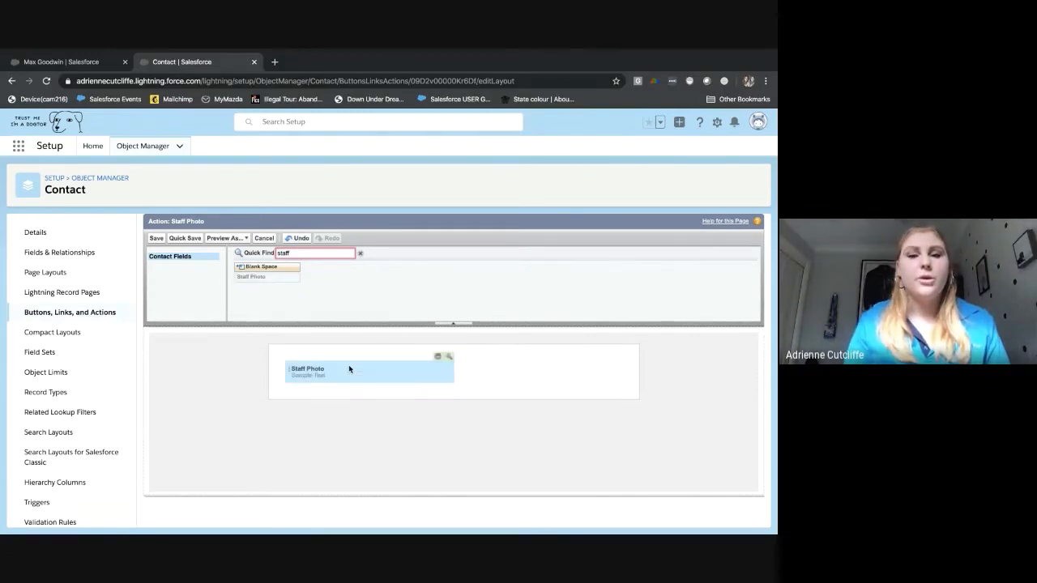
{"action": "left_click", "coordinate": [156, 238]}
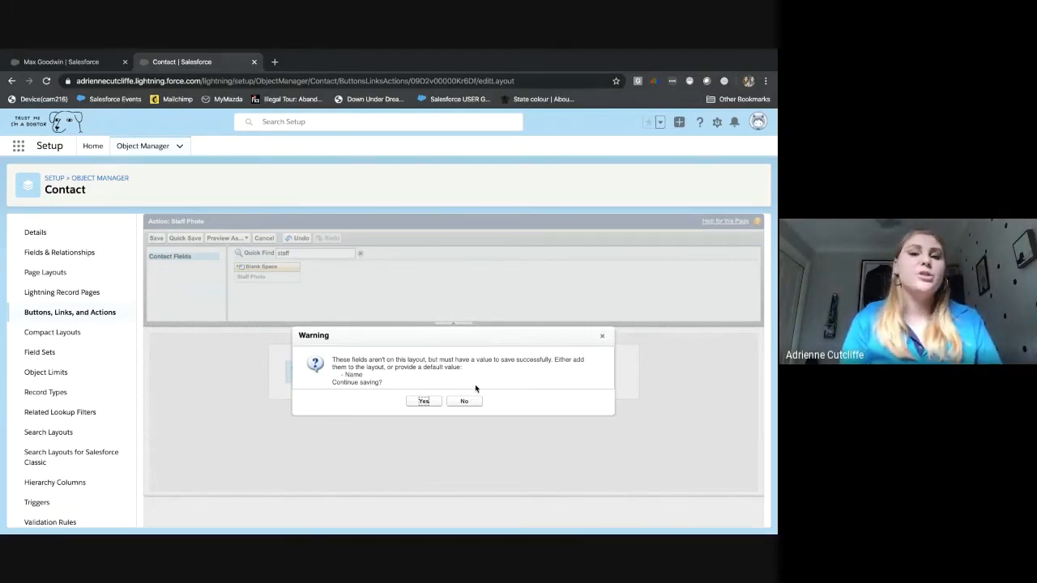
{"action": "left_click", "coordinate": [426, 406]}
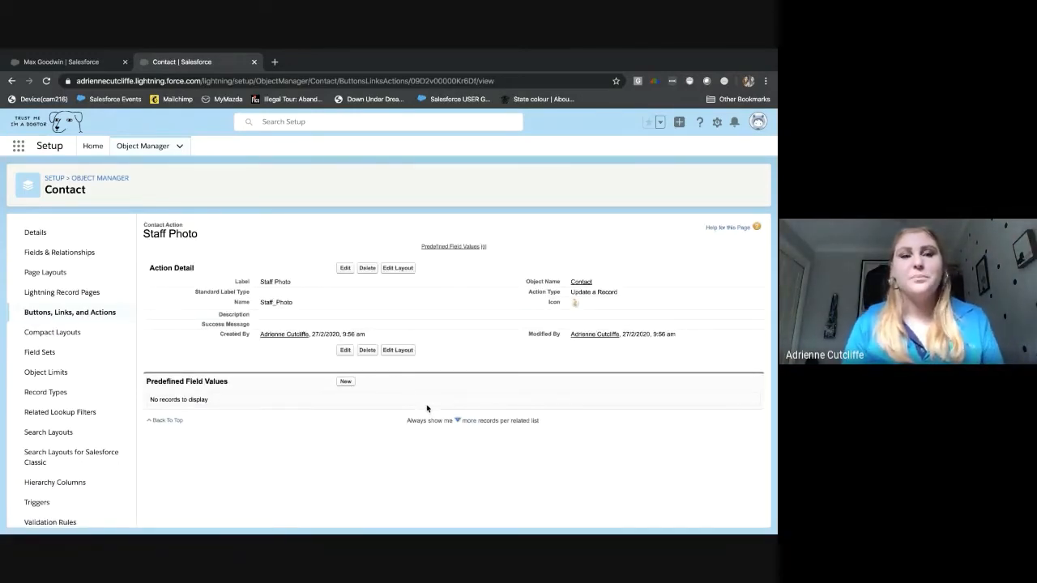
Review the weekday and hours fields in the Contact object's existing Availability action layout, and save the layout
{"action": "left_click", "coordinate": [98, 315]}
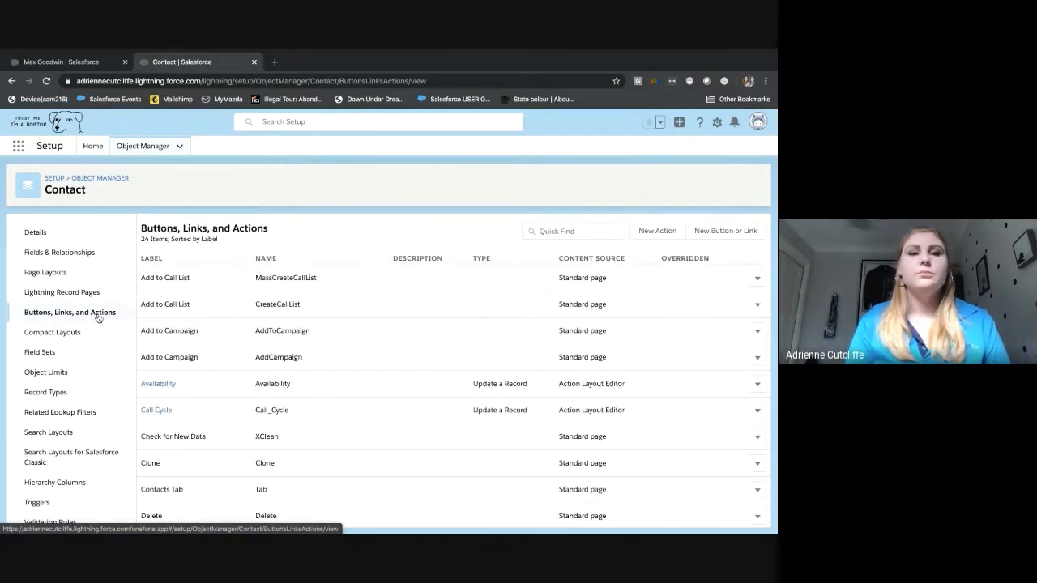
{"action": "left_click", "coordinate": [166, 385]}
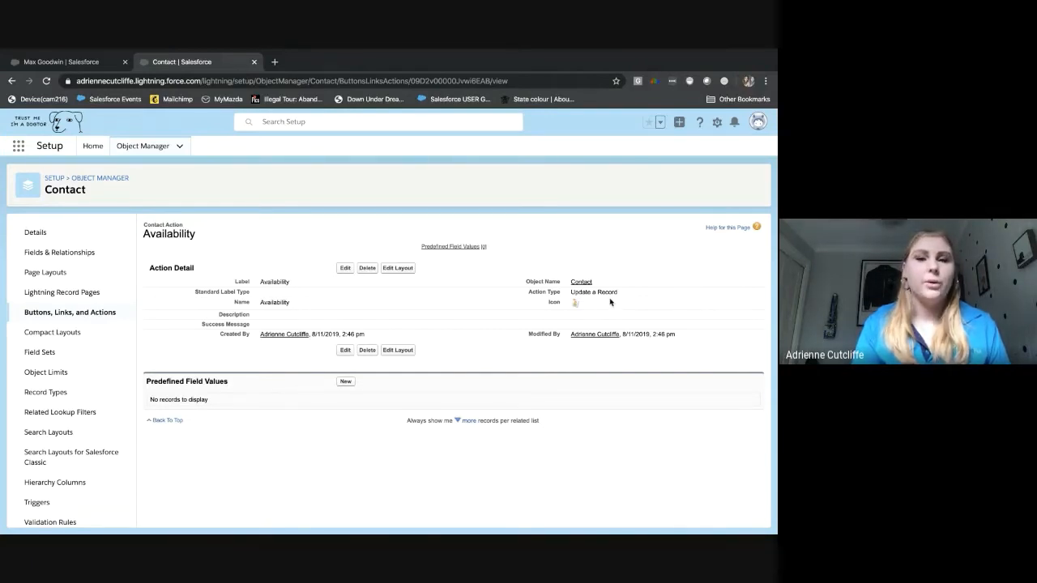
{"action": "left_click", "coordinate": [397, 350]}
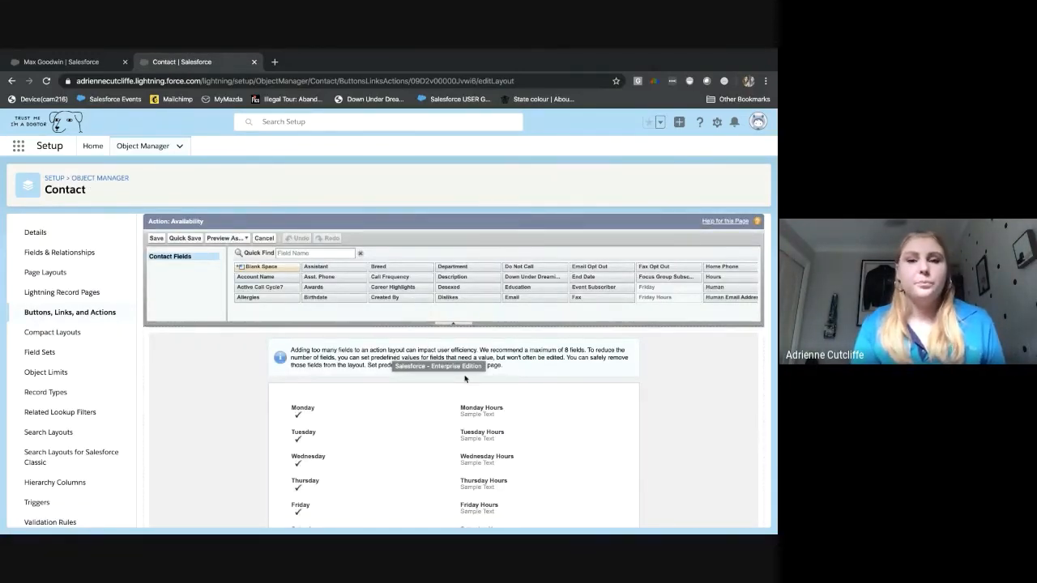
{"action": "scroll", "coordinate": [661, 434], "scroll_direction": "down", "scroll_amount": 2}
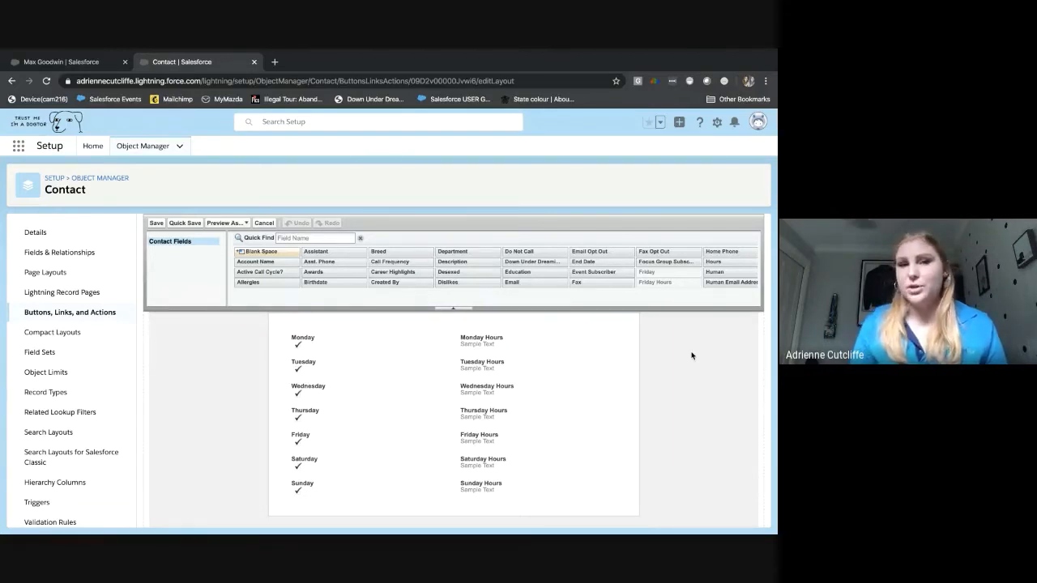
{"action": "left_click", "coordinate": [157, 225]}
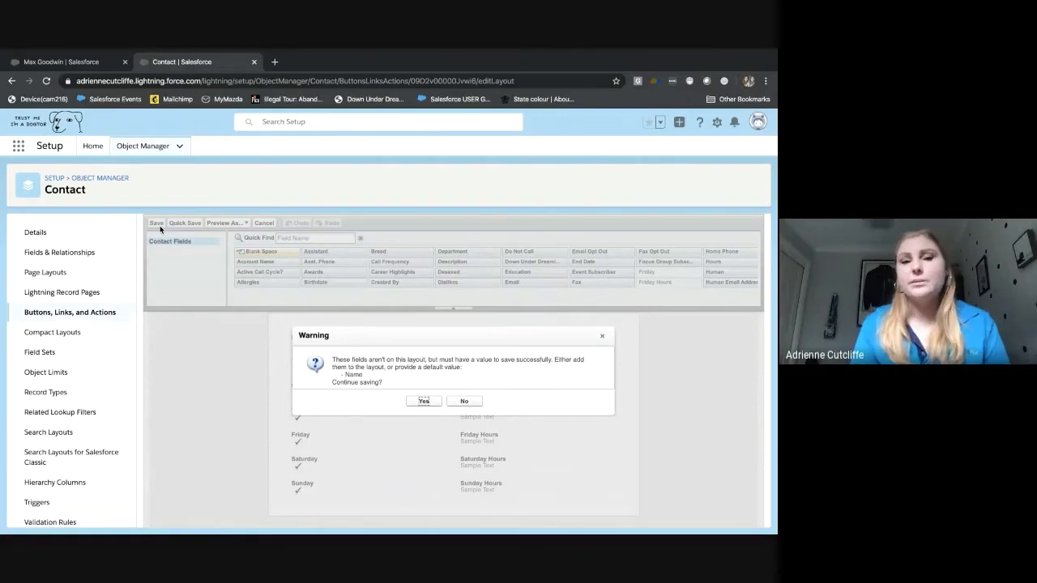
{"action": "left_click", "coordinate": [423, 401]}
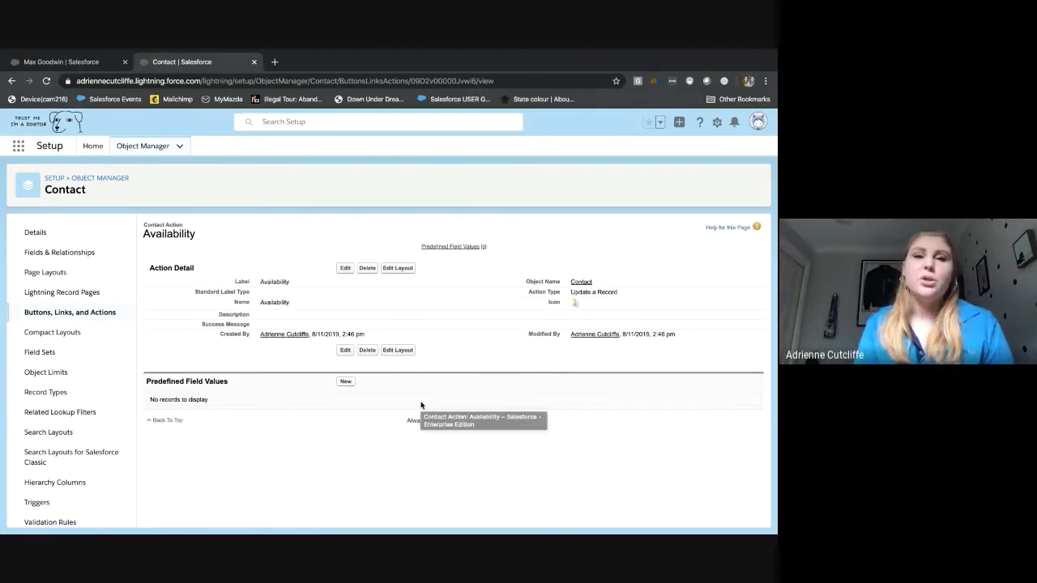
Open the contact record's page for editing and add a Related Record component to its sidebar, above the activity card
{"action": "left_click", "coordinate": [100, 68]}
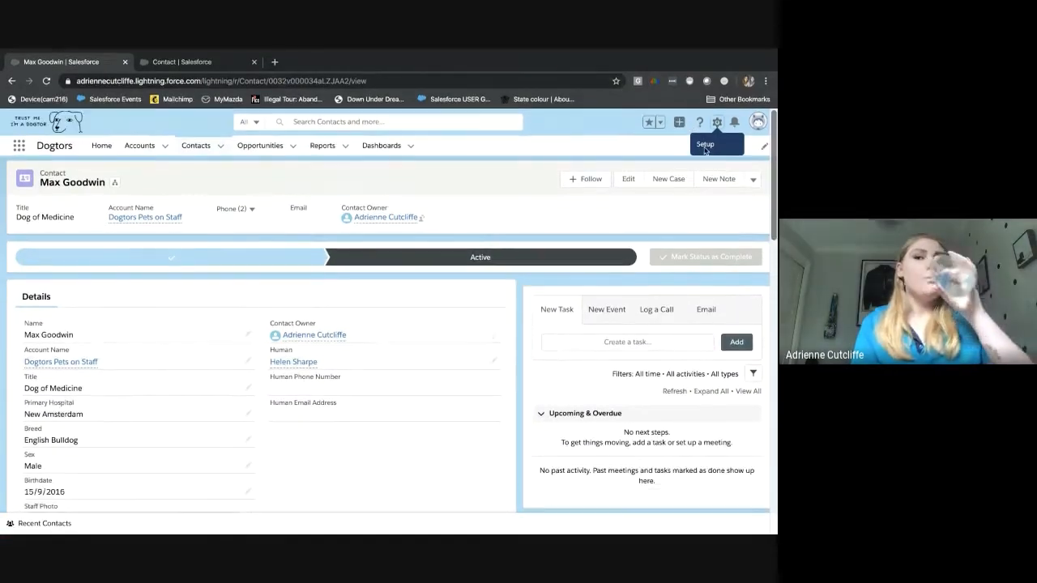
{"action": "left_click", "coordinate": [717, 124]}
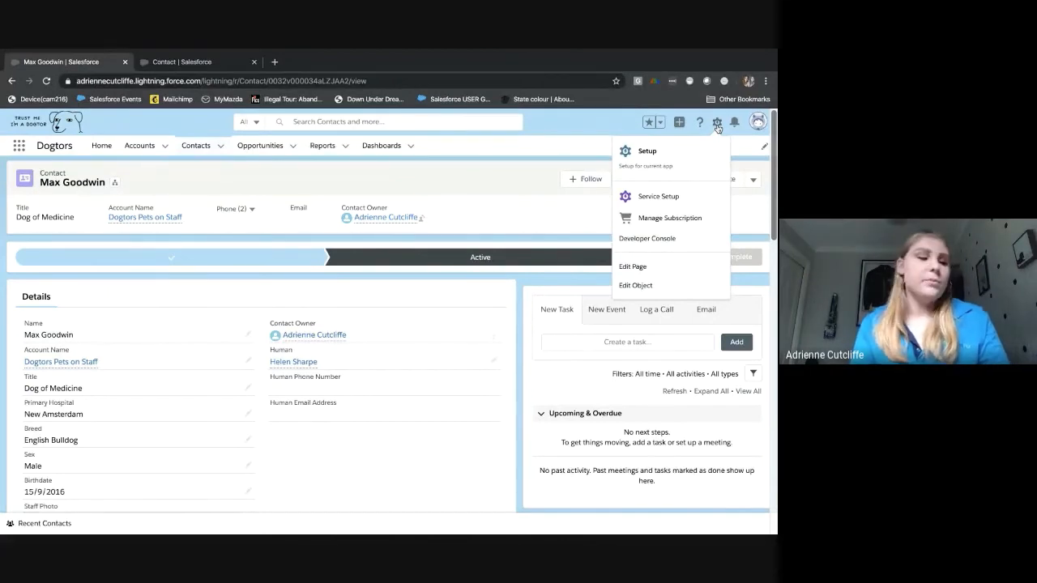
{"action": "left_click", "coordinate": [651, 268]}
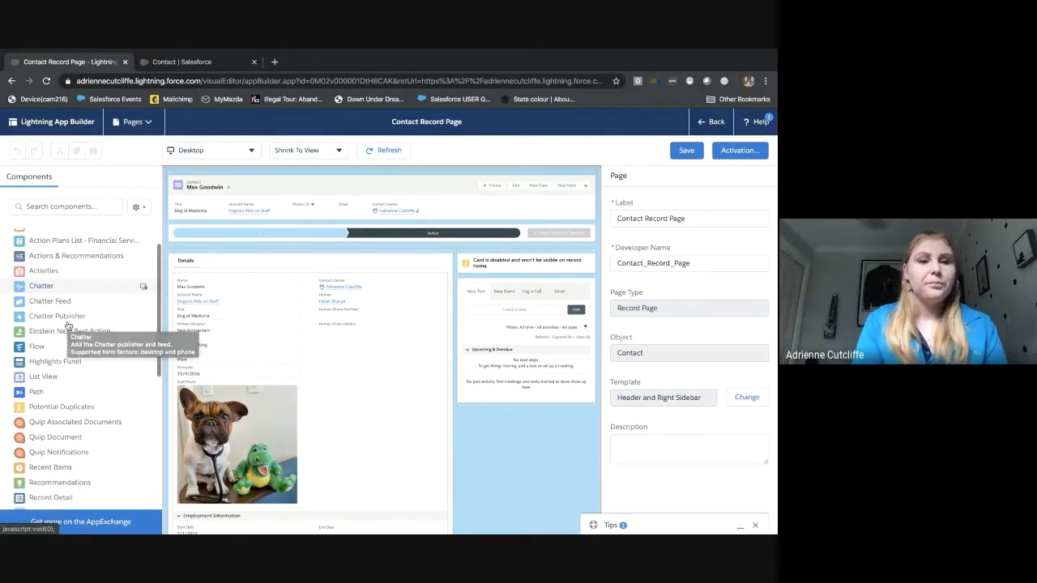
{"action": "scroll", "coordinate": [68, 325], "scroll_direction": "down", "scroll_amount": 3}
{"action": "scroll", "coordinate": [68, 326], "scroll_direction": "down", "scroll_amount": 2}
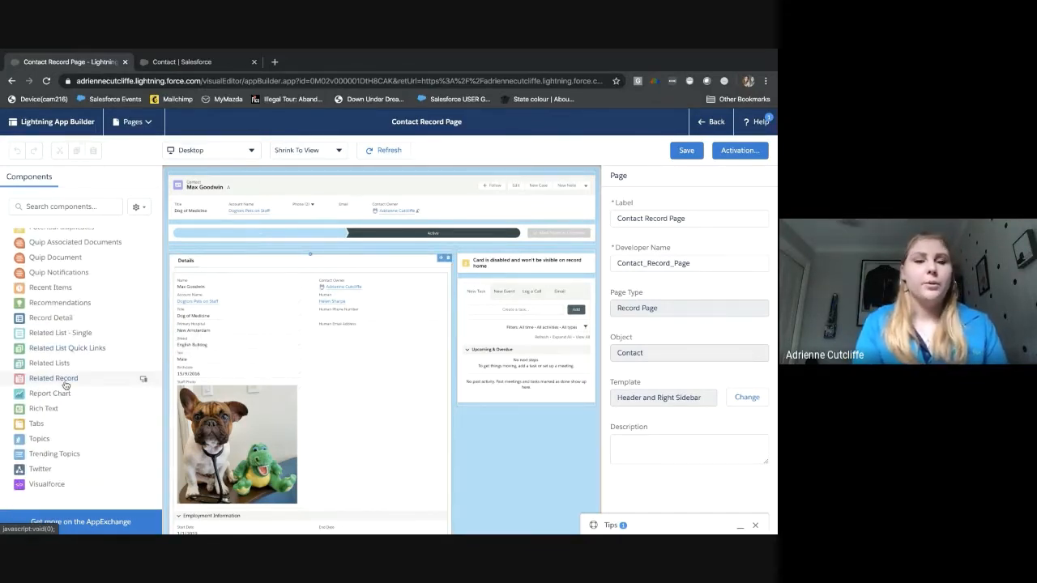
{"action": "left_click_drag", "start_coordinate": [67, 384], "coordinate": [490, 278]}
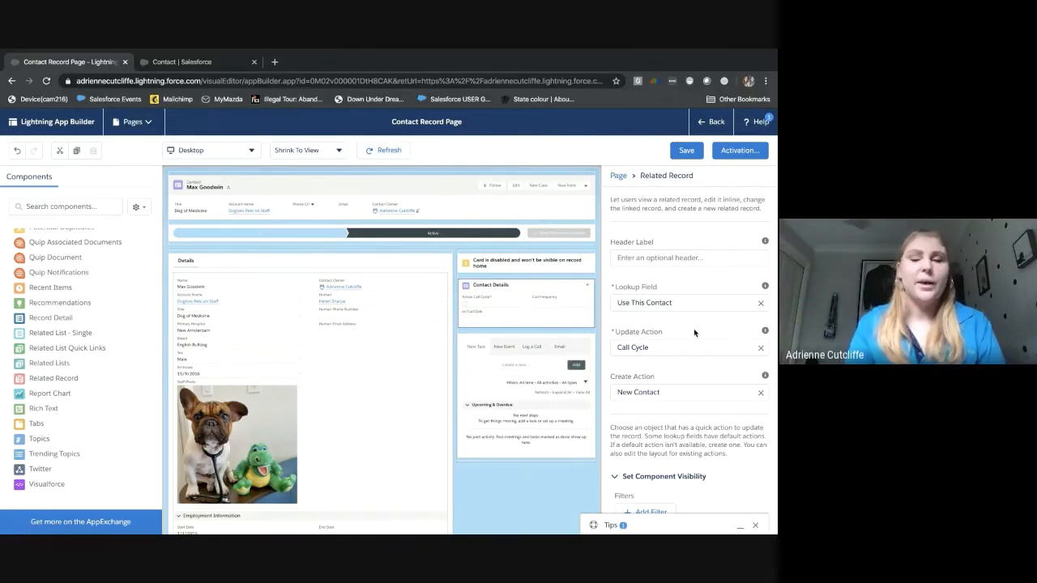
Give the new Related Record component the header label "Staff Photo" and set its update action to Staff Photo
{"action": "left_click", "coordinate": [621, 258]}
{"action": "type", "text": "S"}
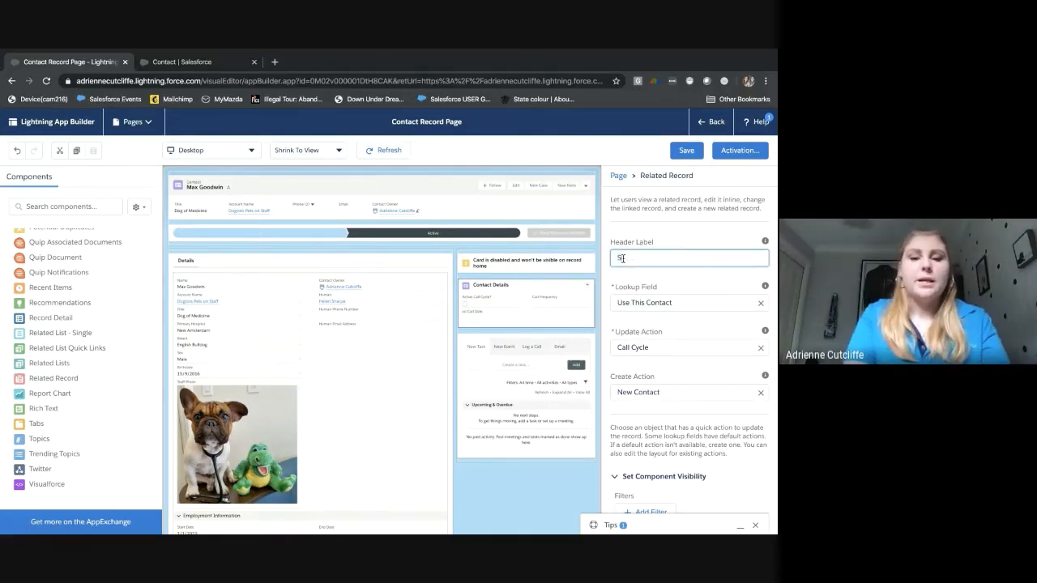
{"action": "type", "text": "taff Photo"}
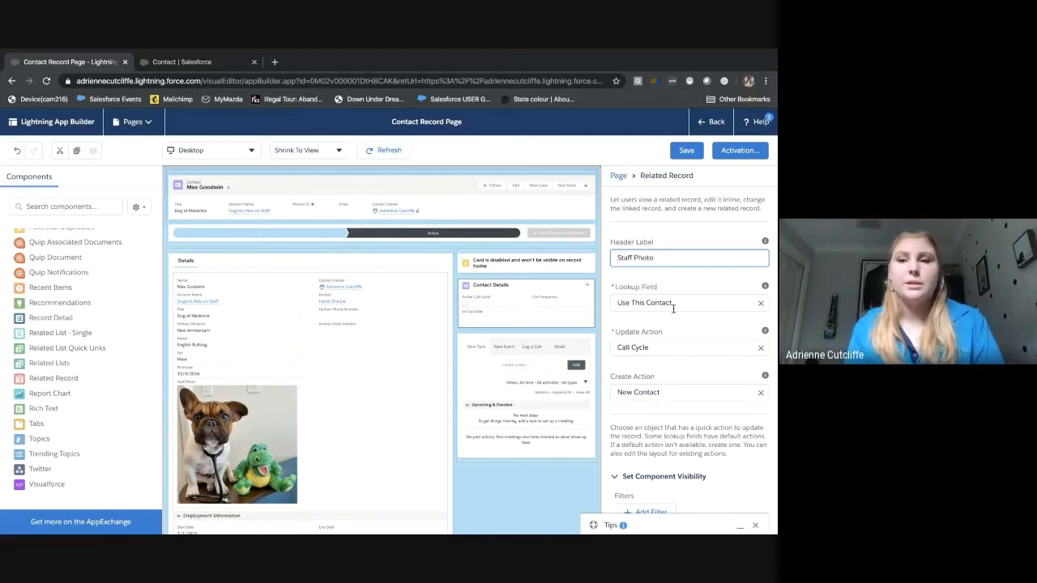
{"action": "left_click", "coordinate": [761, 348]}
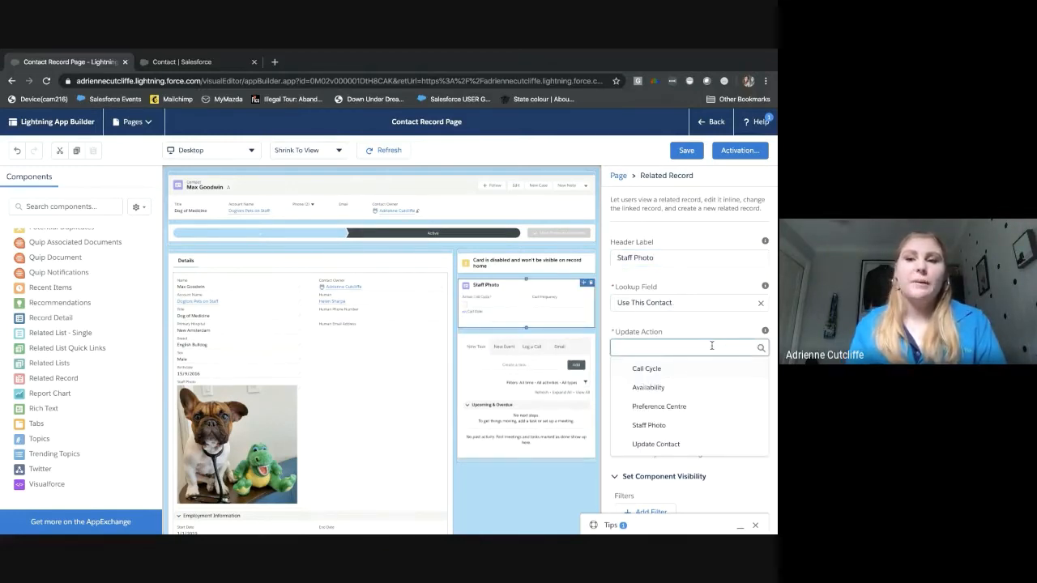
{"action": "left_click", "coordinate": [648, 425]}
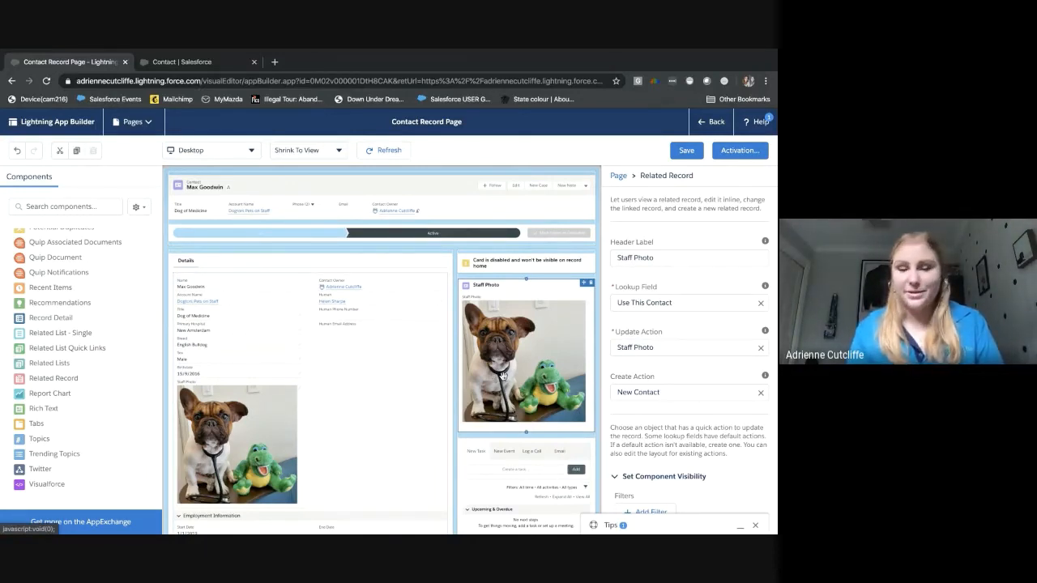
Add a second tab beside Details in the record page's tabs component, with the custom label "Availability"
{"action": "left_click", "coordinate": [281, 266]}
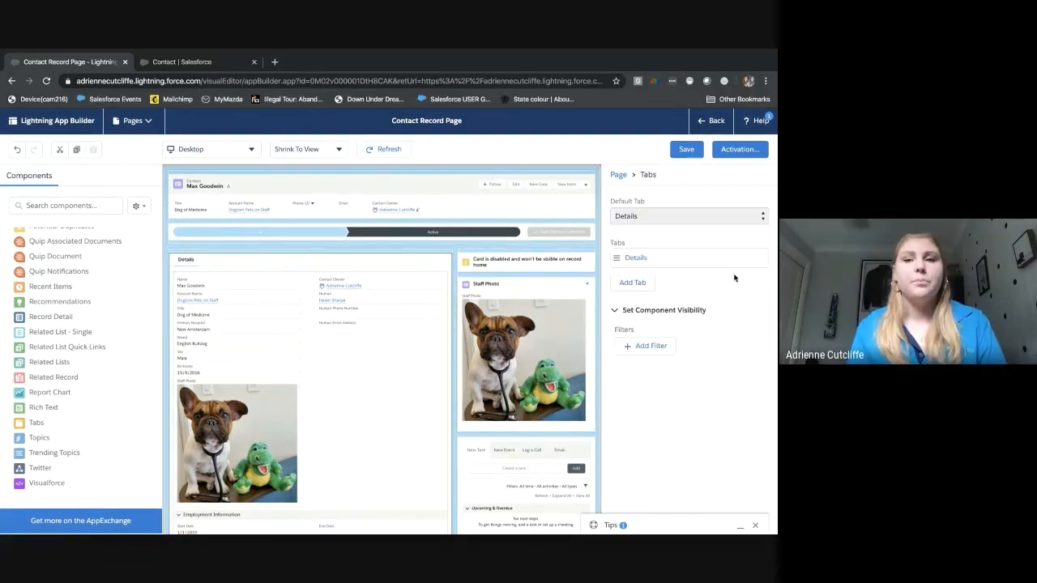
{"action": "left_click", "coordinate": [632, 283]}
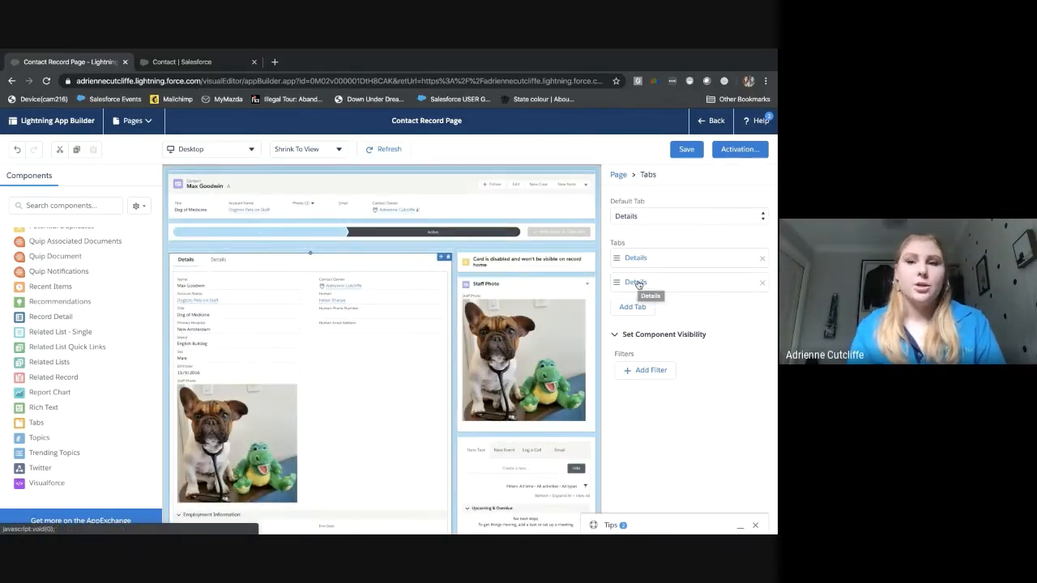
{"action": "left_click", "coordinate": [637, 284]}
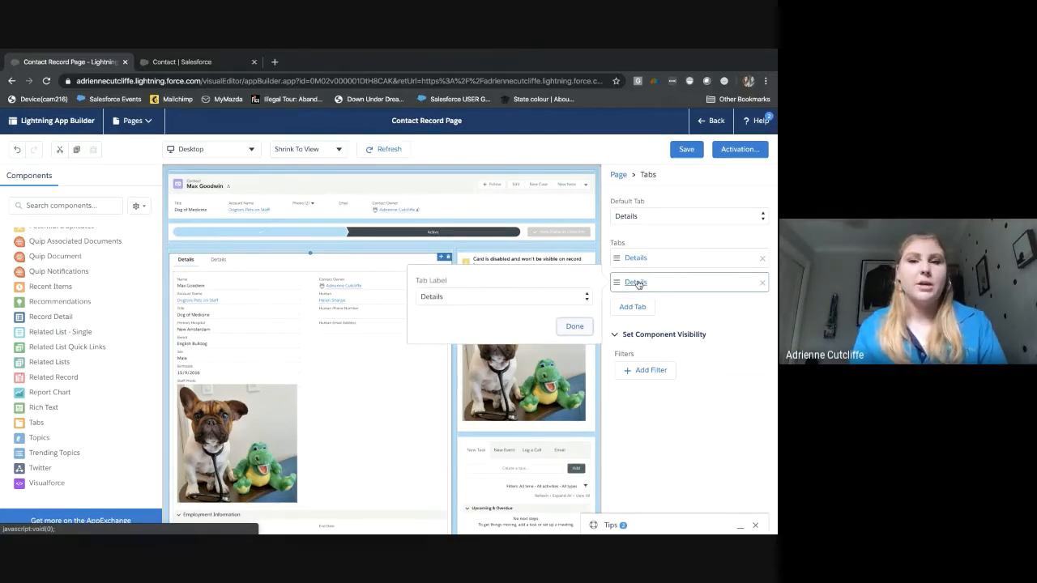
{"action": "left_click", "coordinate": [438, 297]}
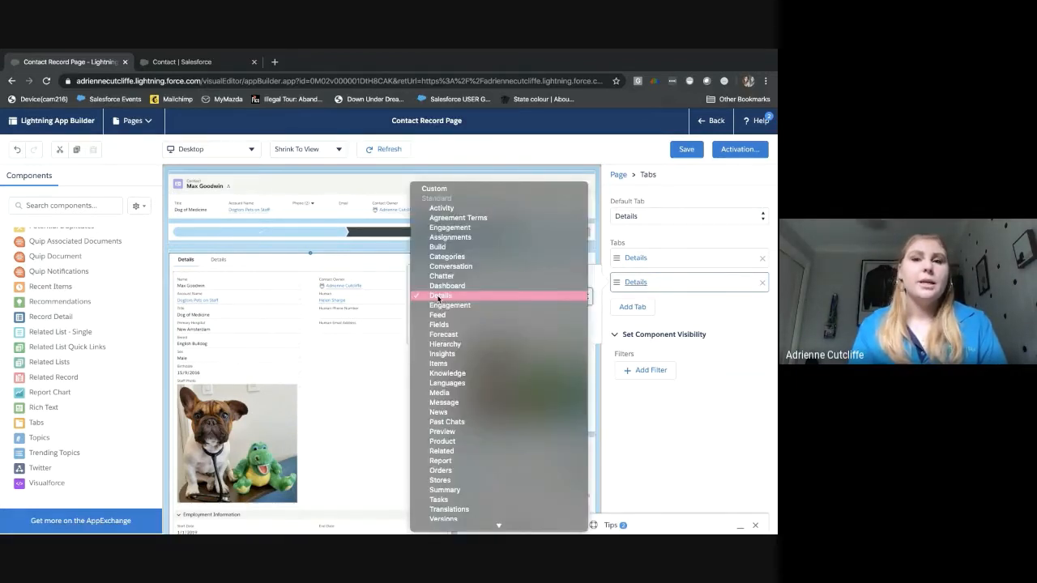
{"action": "left_click", "coordinate": [453, 190]}
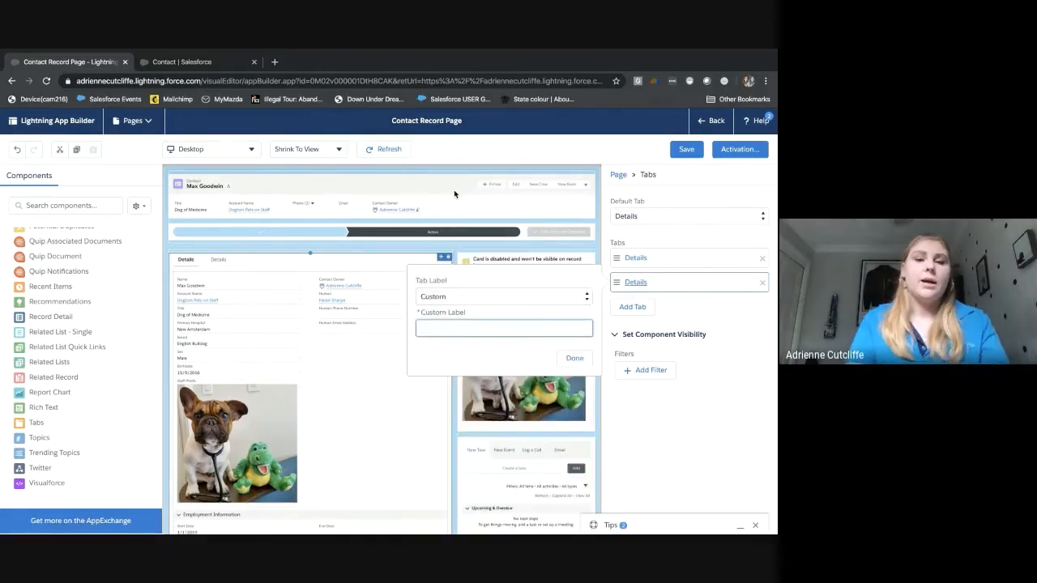
{"action": "type", "text": "Availab"}
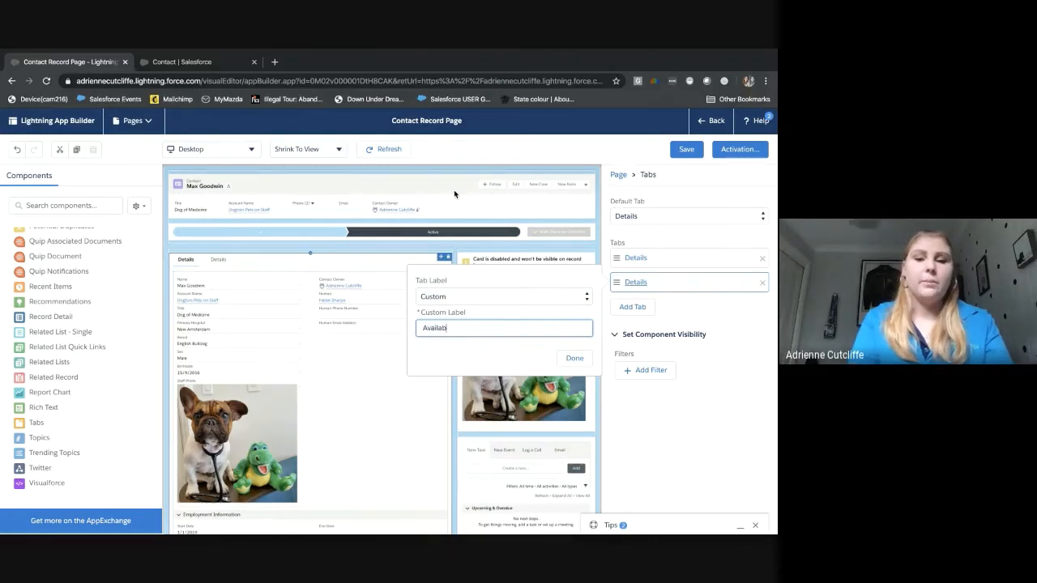
{"action": "type", "text": "il"}
{"action": "type", "text": "ity"}
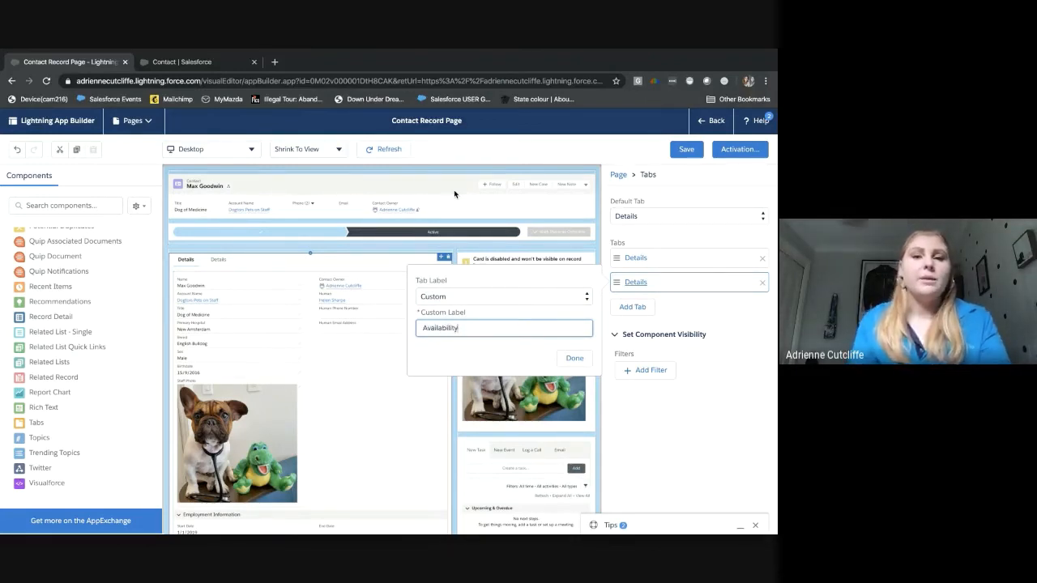
{"action": "left_click", "coordinate": [573, 358]}
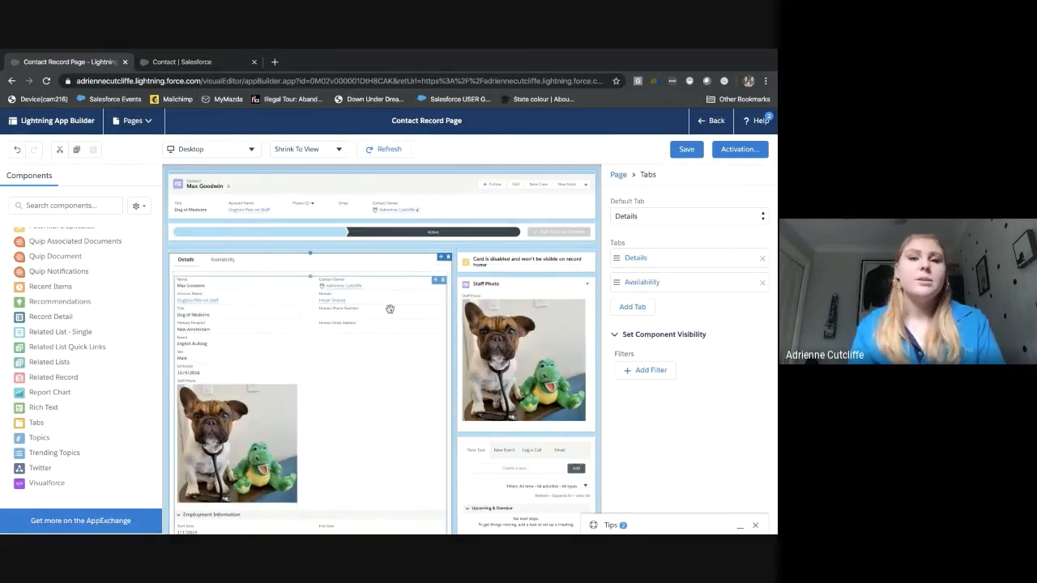
Add a Related Record component to the Availability tab with header label and update action "Availability", and save the page
{"action": "left_click", "coordinate": [221, 260]}
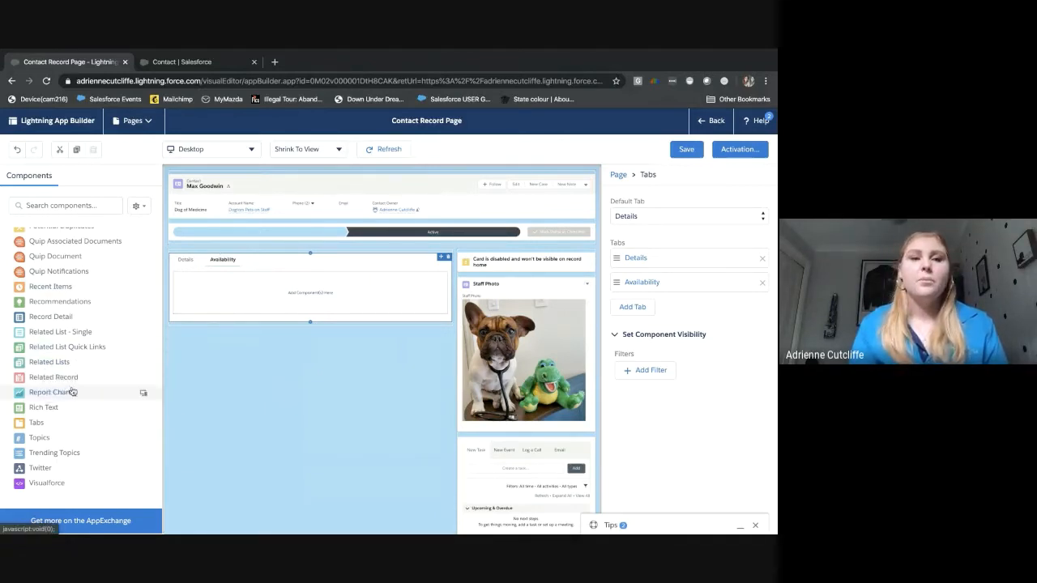
{"action": "left_click_drag", "start_coordinate": [66, 383], "coordinate": [268, 306]}
{"action": "left_click", "coordinate": [626, 257]}
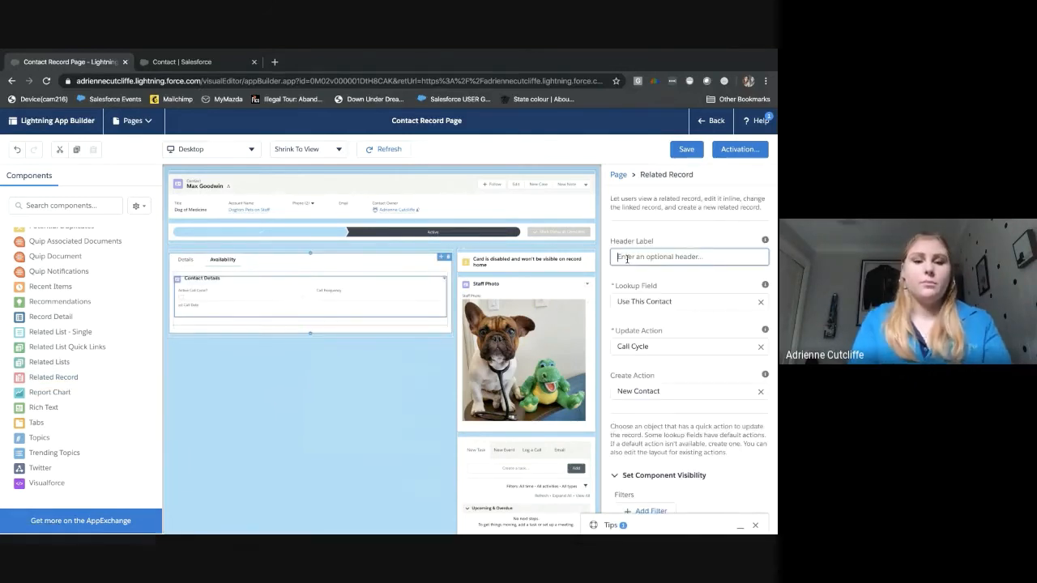
{"action": "type", "text": "Availability"}
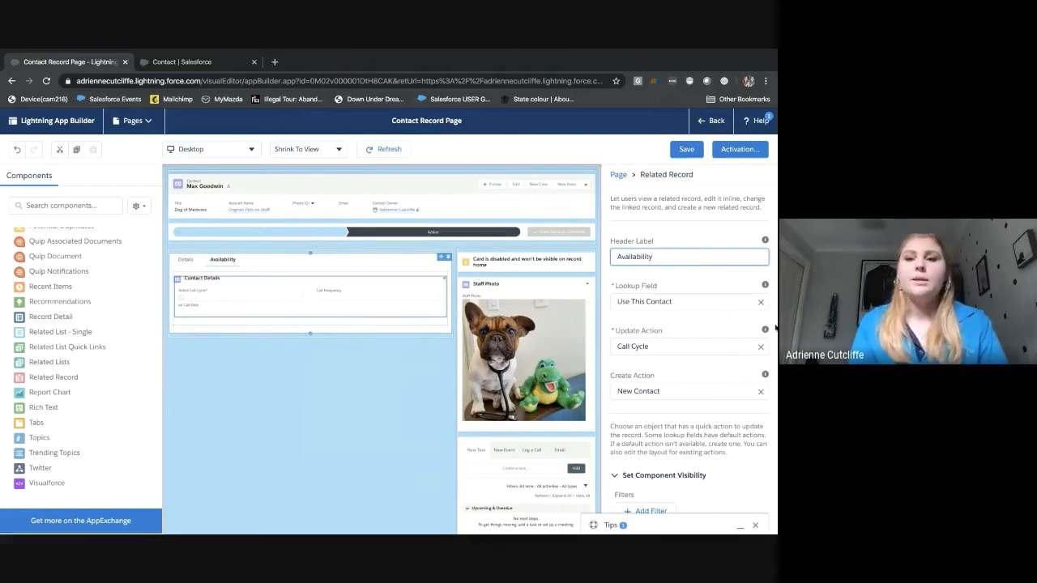
{"action": "left_click", "coordinate": [722, 346]}
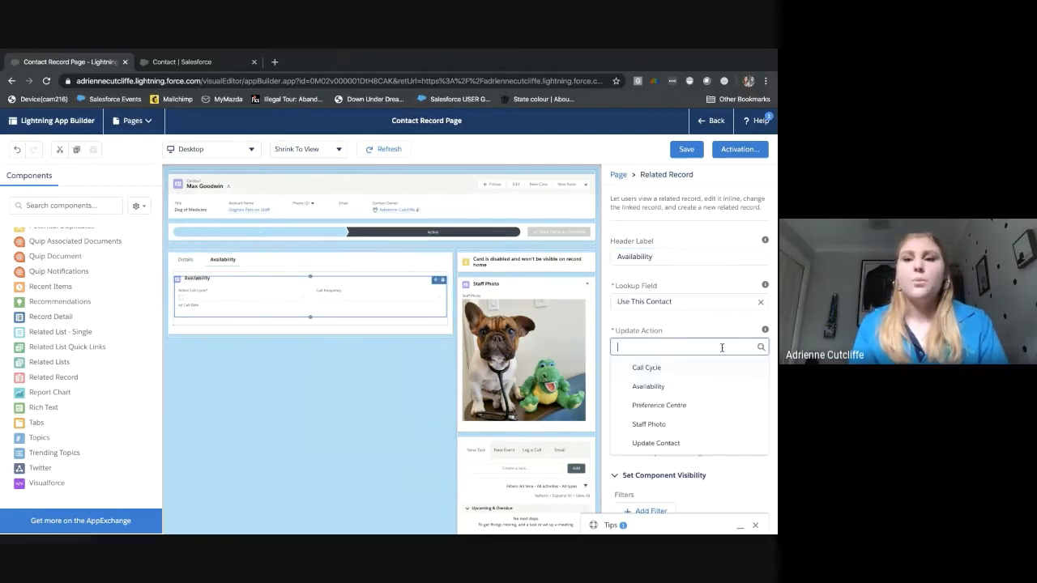
{"action": "left_click", "coordinate": [656, 385]}
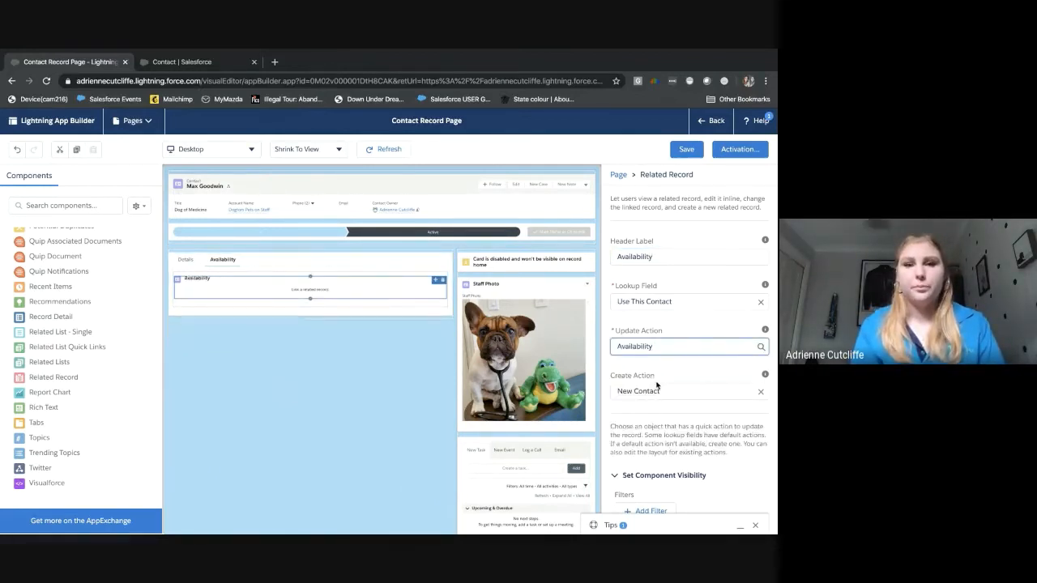
{"action": "left_click", "coordinate": [686, 149]}
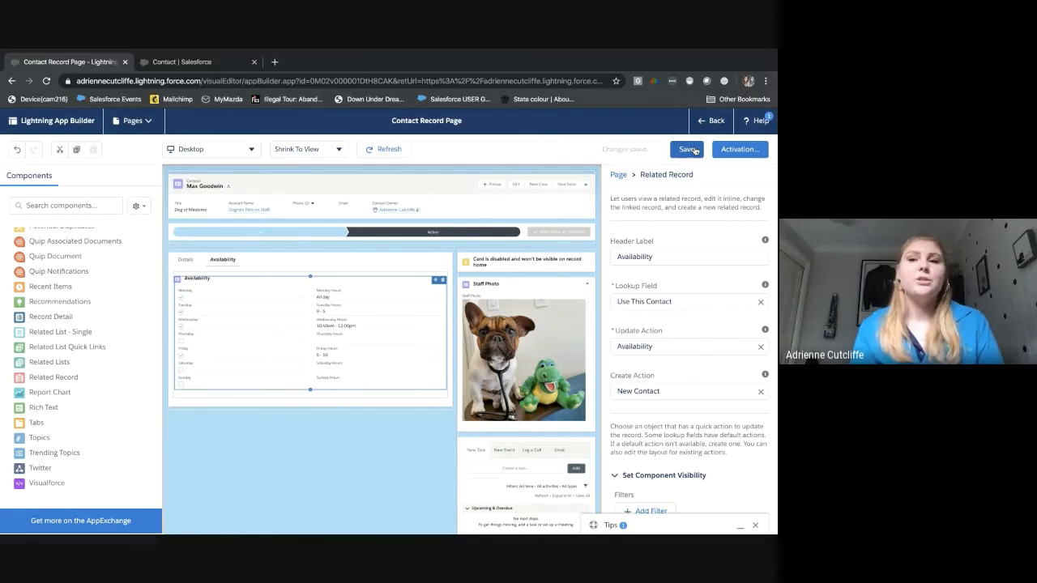
Remove the Staff Photo field and the Availability section from the contact object's Fur Staff Page Layout and save the layout
{"action": "left_click", "coordinate": [191, 91]}
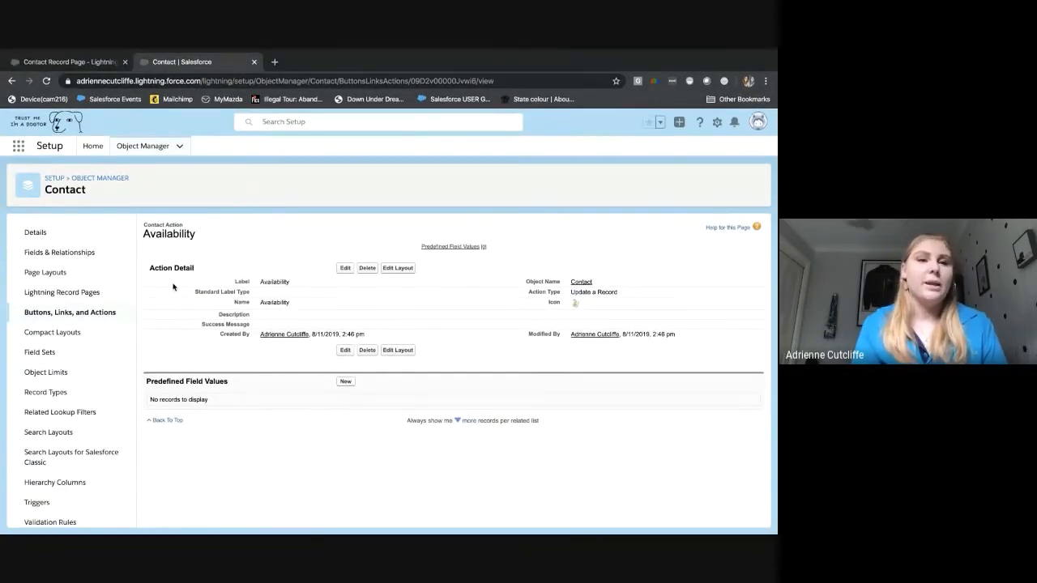
{"action": "left_click", "coordinate": [81, 280]}
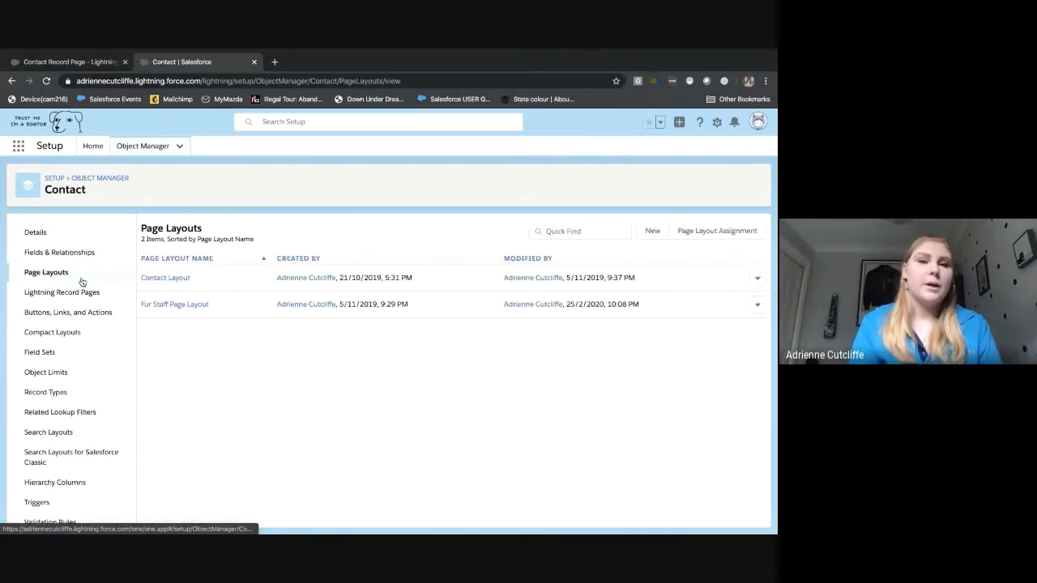
{"action": "left_click", "coordinate": [159, 304]}
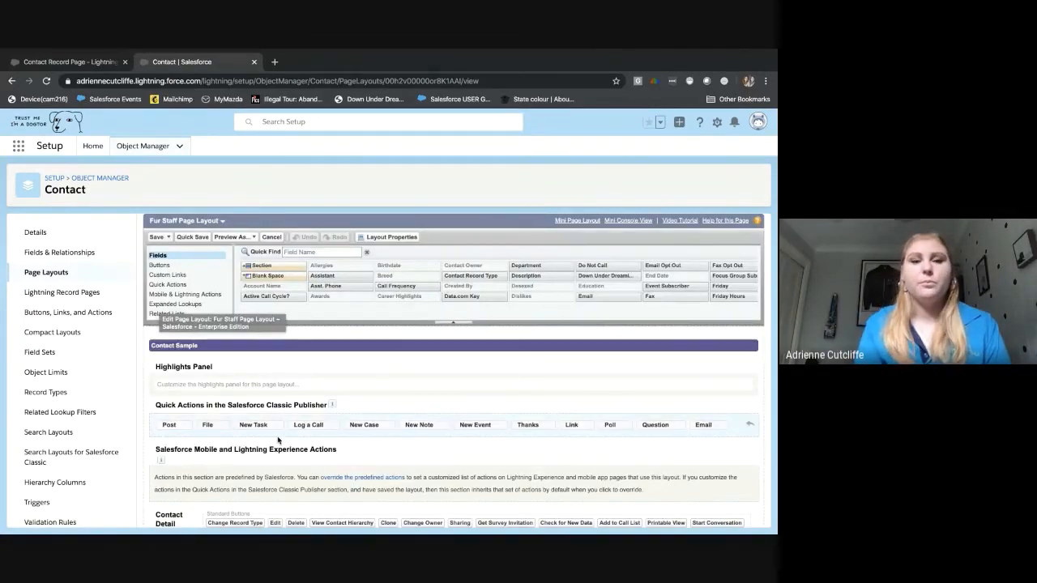
{"action": "scroll", "coordinate": [278, 440], "scroll_direction": "down", "scroll_amount": 5}
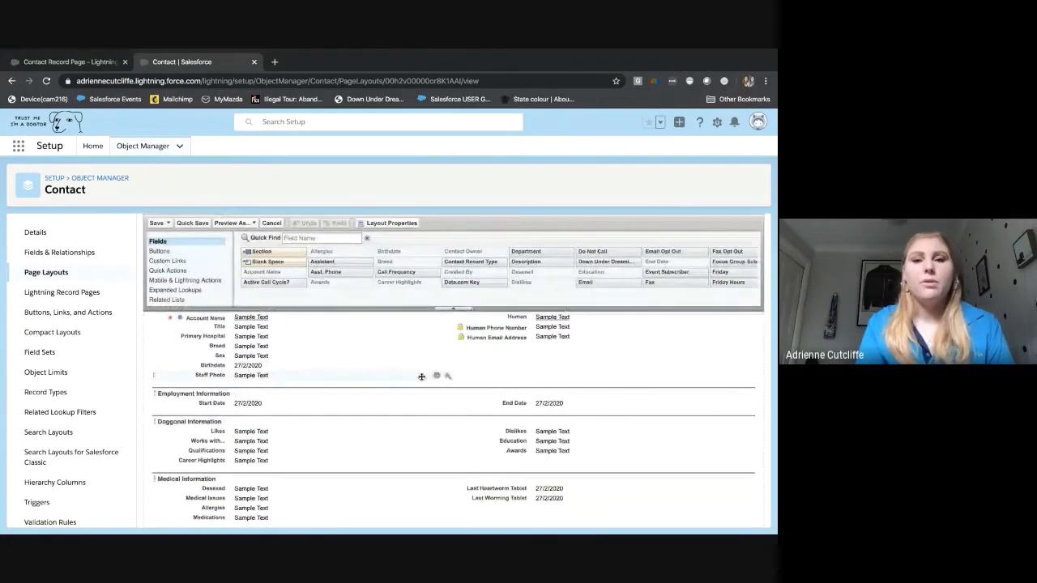
{"action": "left_click", "coordinate": [427, 375]}
{"action": "scroll", "coordinate": [387, 447], "scroll_direction": "down", "scroll_amount": 5}
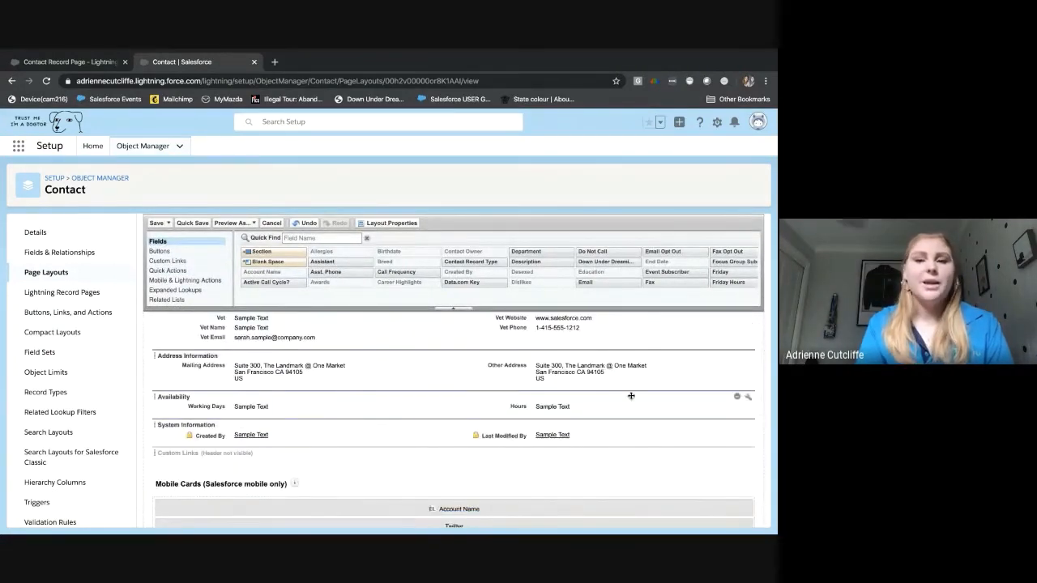
{"action": "left_click", "coordinate": [737, 398]}
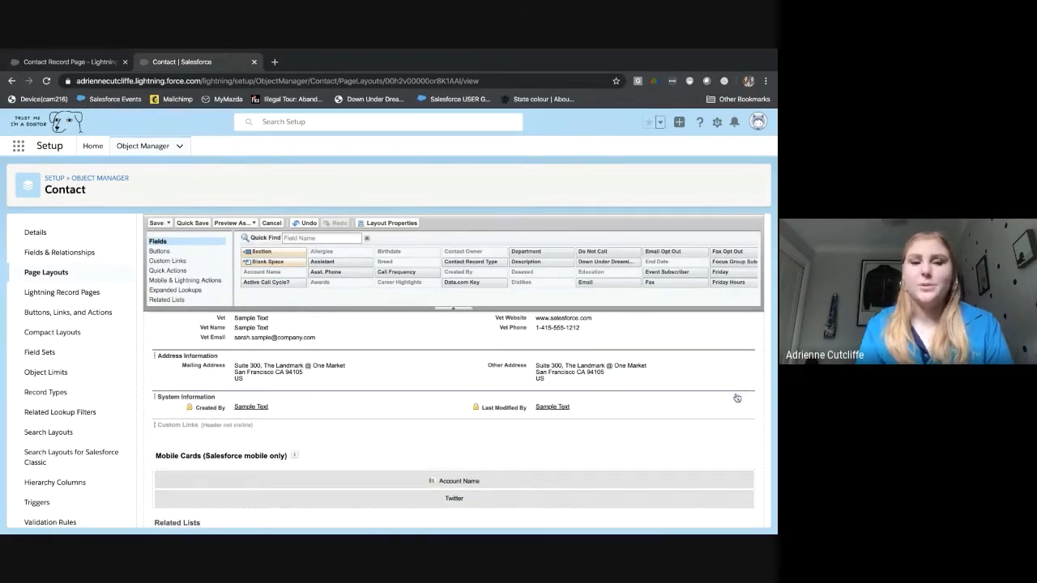
{"action": "left_click", "coordinate": [153, 224]}
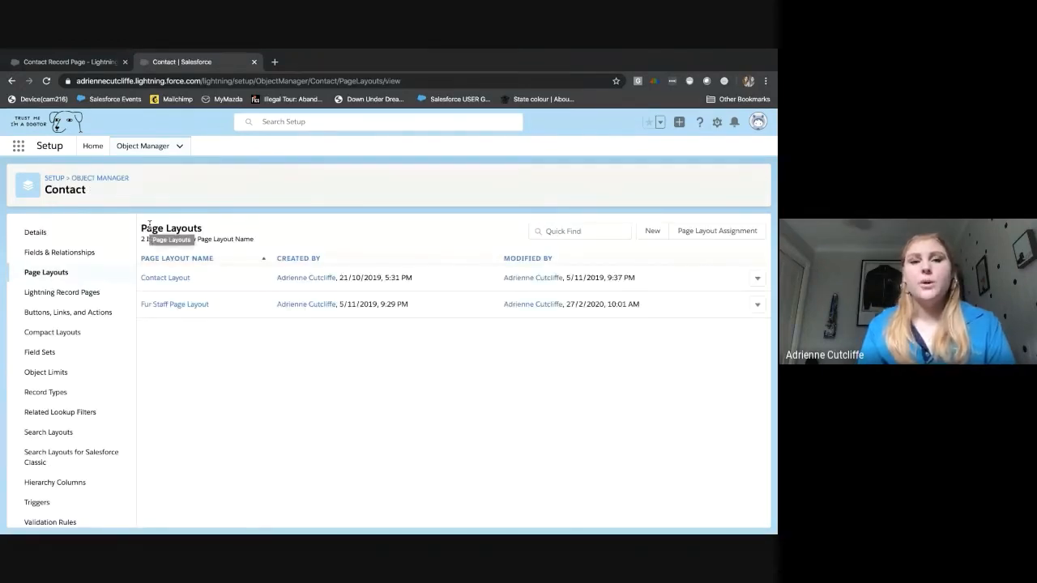
Save the Contact Record Page in the Lightning App Builder and return to the contact record to review its Details tab
{"action": "left_click", "coordinate": [95, 65]}
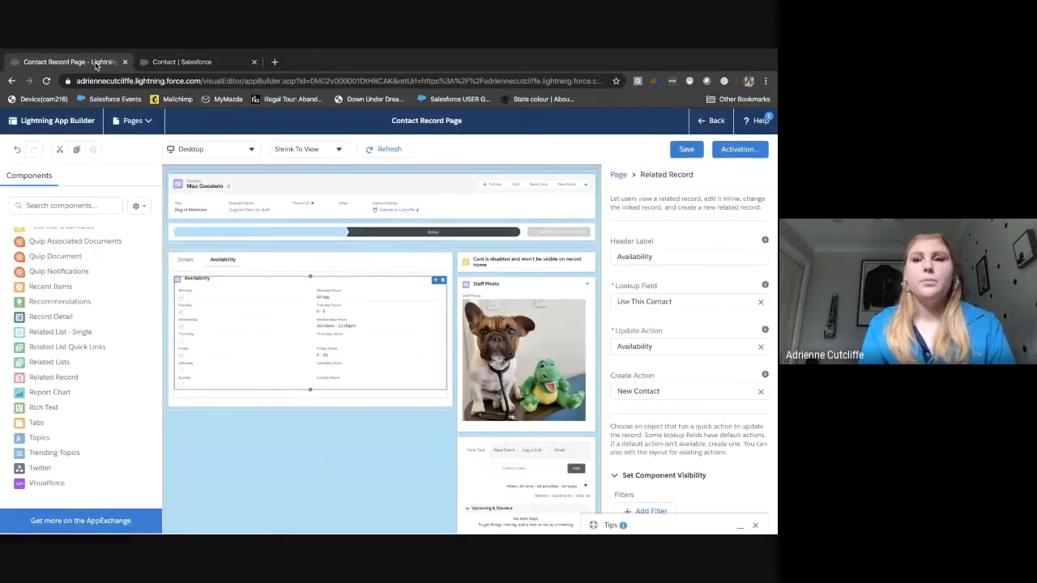
{"action": "left_click", "coordinate": [686, 150]}
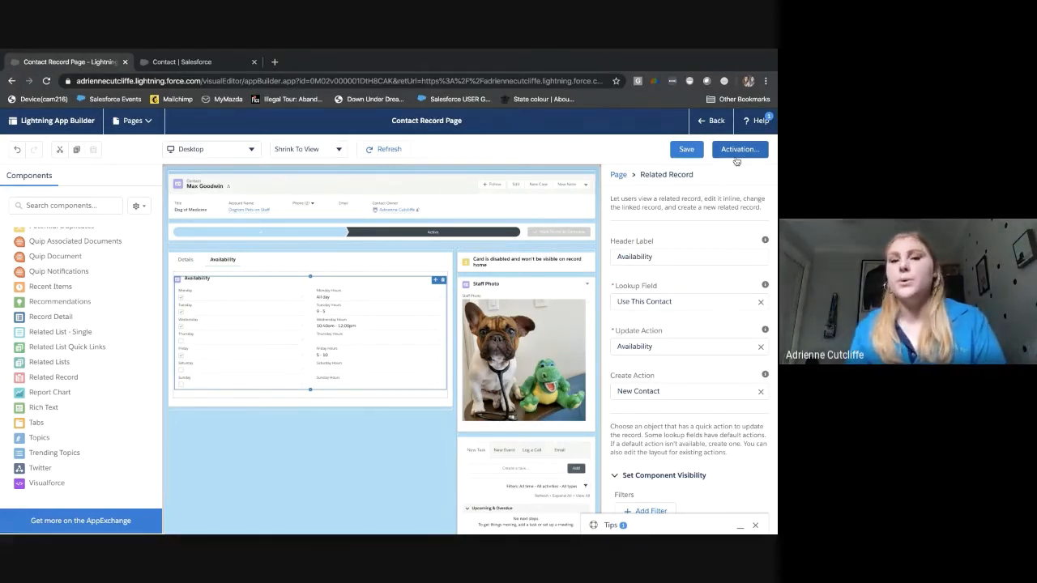
{"action": "left_click", "coordinate": [699, 121]}
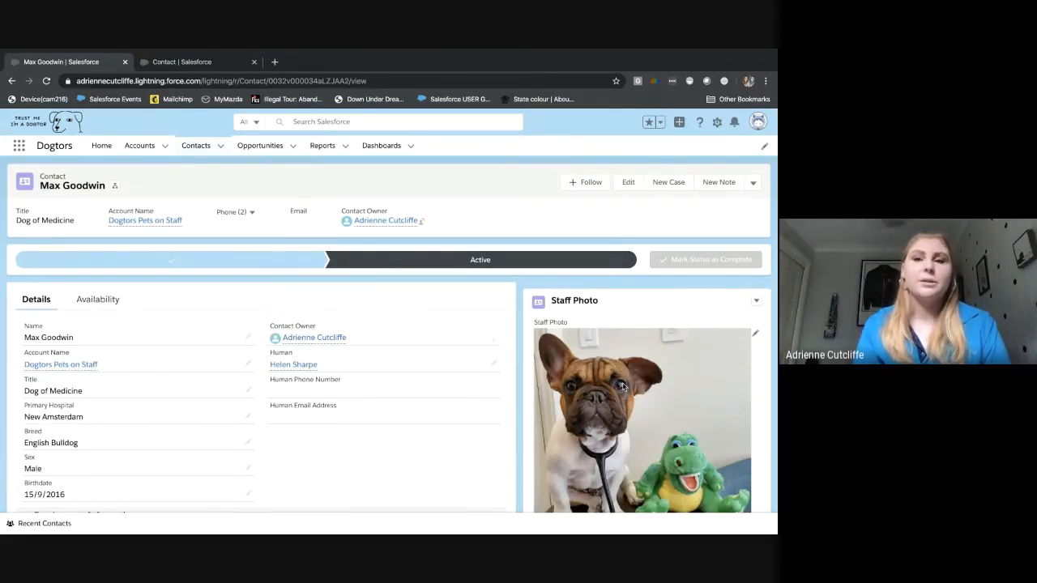
{"action": "scroll", "coordinate": [389, 421], "scroll_direction": "down", "scroll_amount": 2}
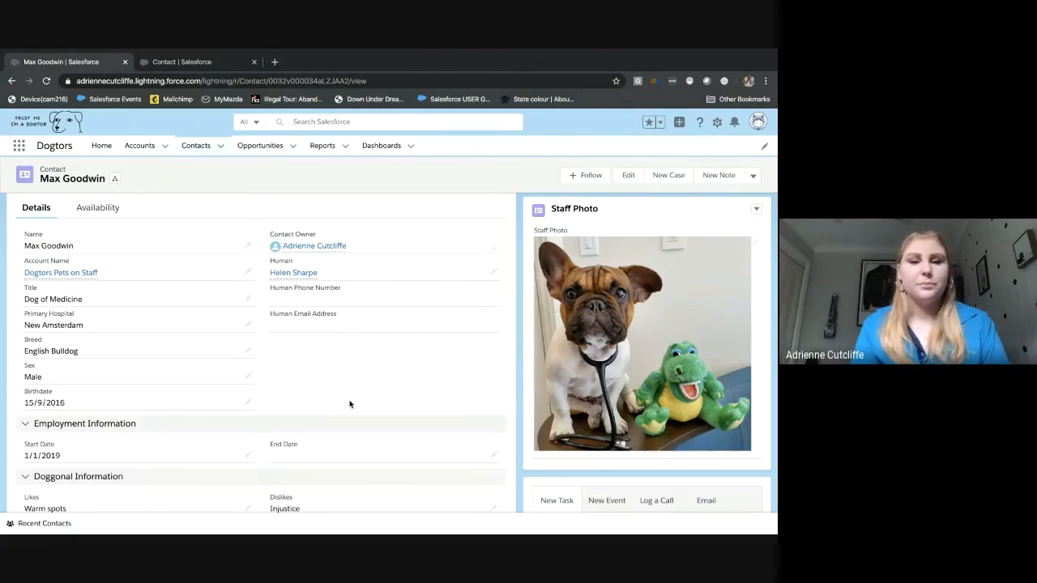
{"action": "scroll", "coordinate": [349, 404], "scroll_direction": "down", "scroll_amount": 3}
{"action": "scroll", "coordinate": [350, 404], "scroll_direction": "down", "scroll_amount": 5}
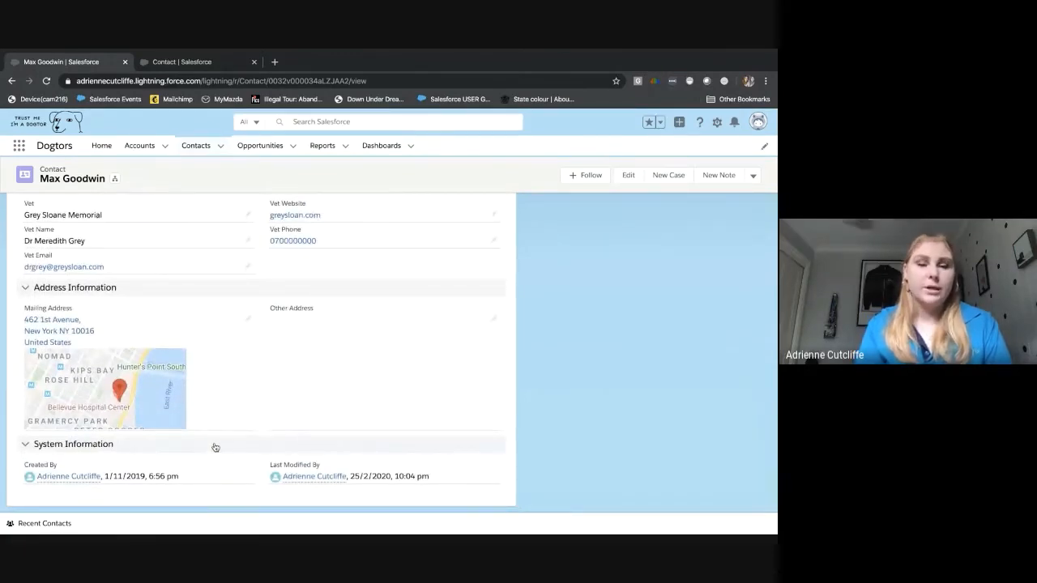
{"action": "scroll", "coordinate": [215, 447], "scroll_direction": "up", "scroll_amount": 10}
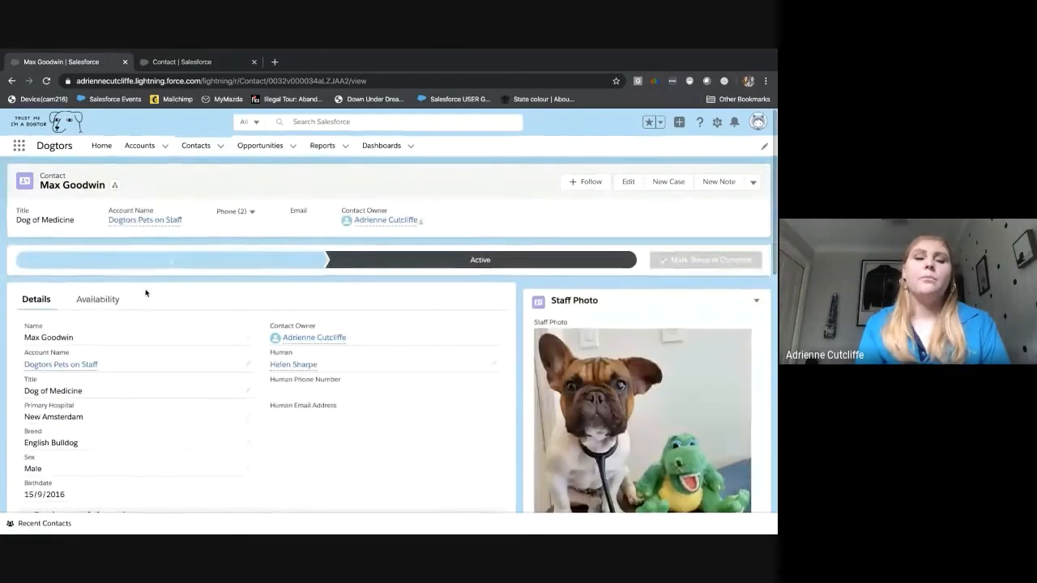
In the contact's Availability details, enable Sunday, set Sunday Hours to "5 - 10", and save
{"action": "left_click", "coordinate": [112, 302]}
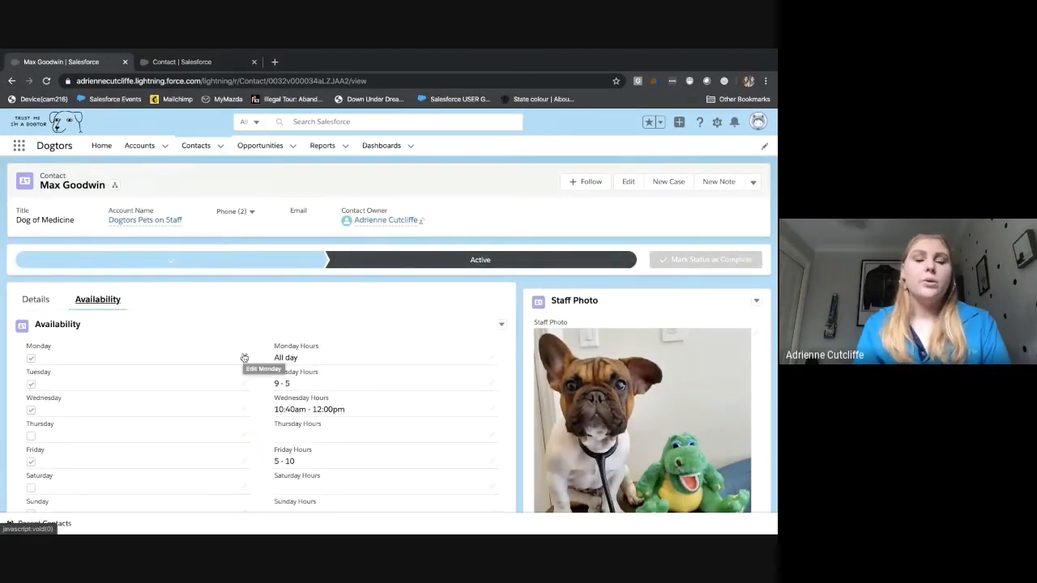
{"action": "left_click", "coordinate": [244, 358]}
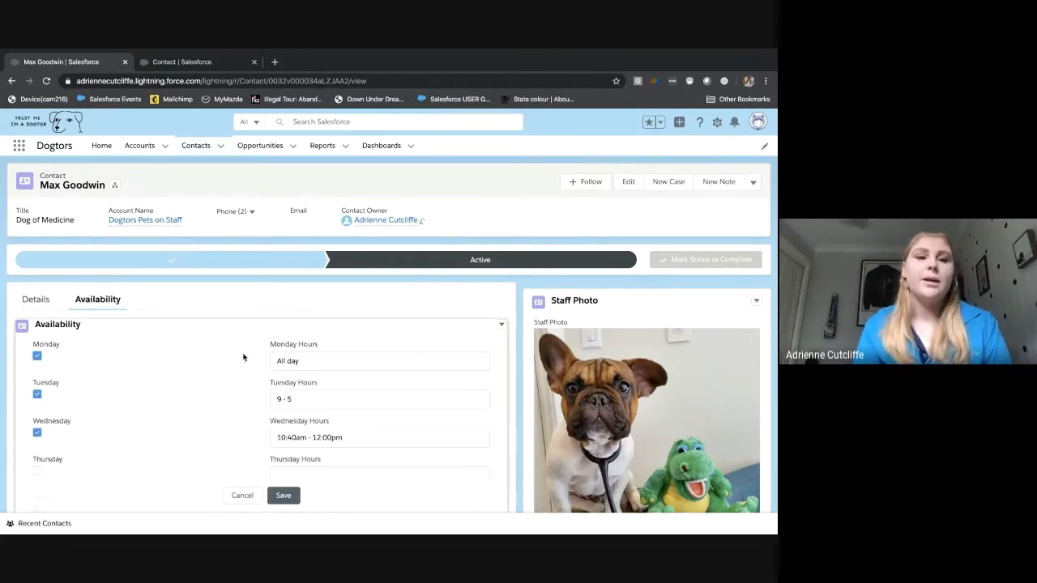
{"action": "scroll", "coordinate": [243, 358], "scroll_direction": "down", "scroll_amount": 3}
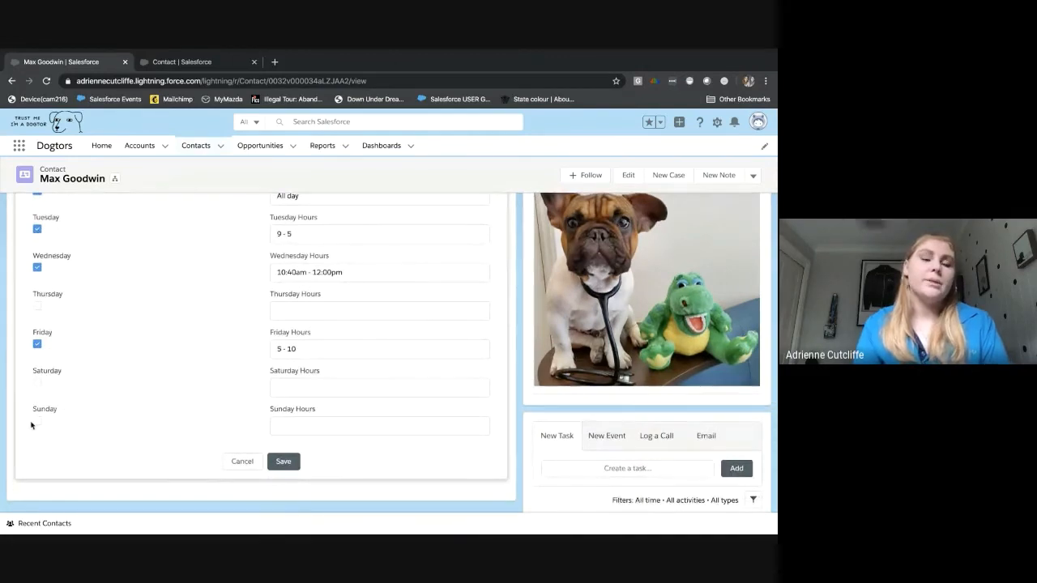
{"action": "left_click", "coordinate": [37, 420]}
{"action": "left_click", "coordinate": [269, 348]}
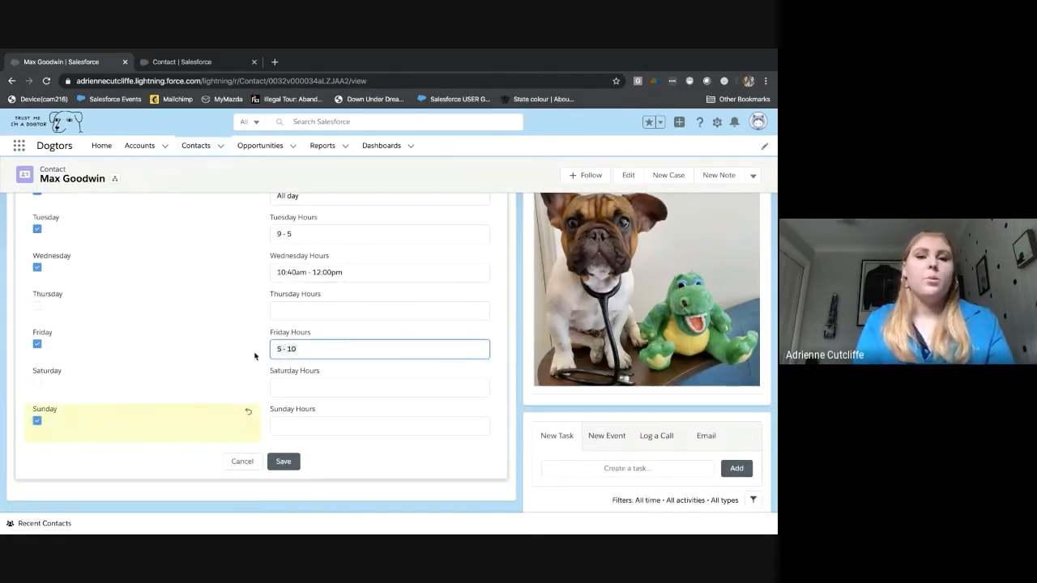
{"action": "left_click", "coordinate": [358, 427]}
{"action": "type", "text": "5 - 10"}
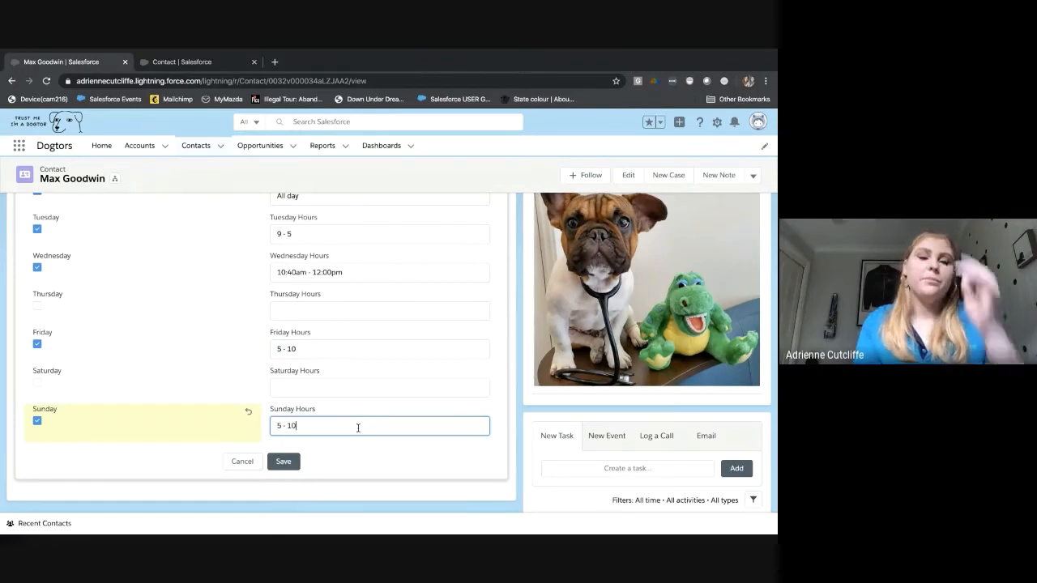
{"action": "left_click", "coordinate": [282, 462]}
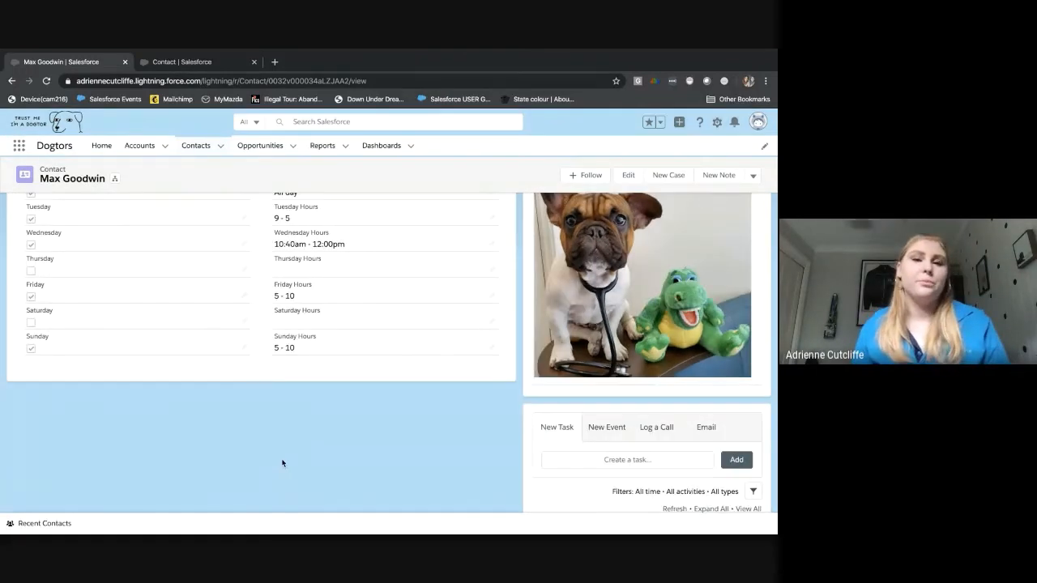
{"action": "scroll", "coordinate": [282, 463], "scroll_direction": "up", "scroll_amount": 1}
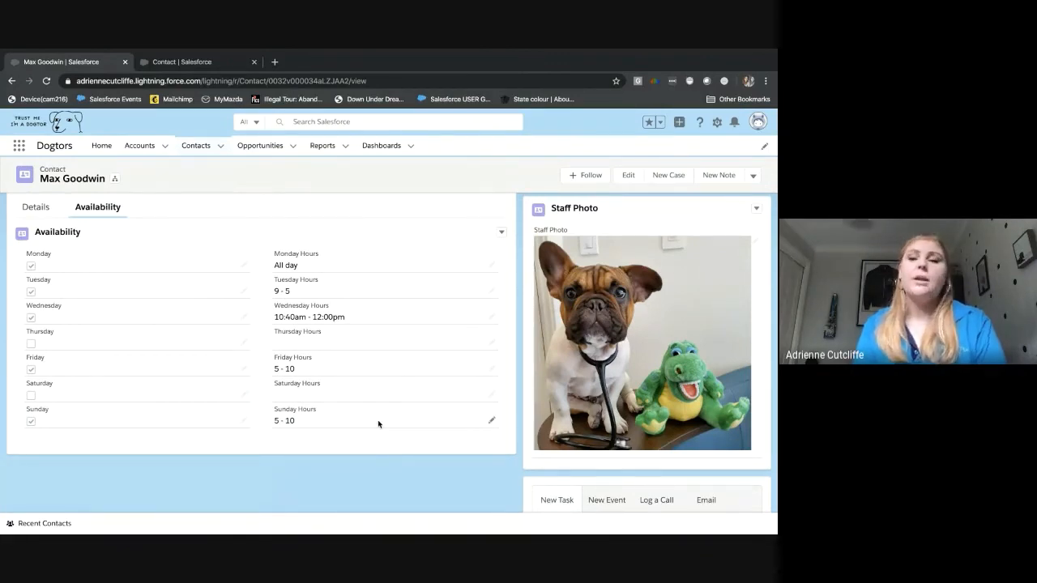
{"action": "scroll", "coordinate": [378, 423], "scroll_direction": "up", "scroll_amount": 2}
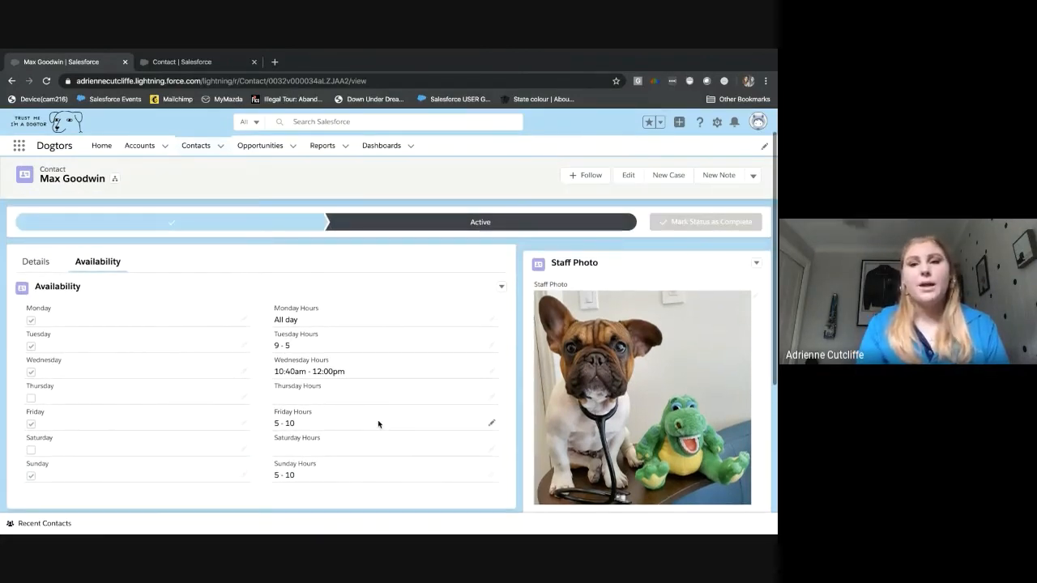
{"action": "scroll", "coordinate": [397, 423], "scroll_direction": "up", "scroll_amount": 1}
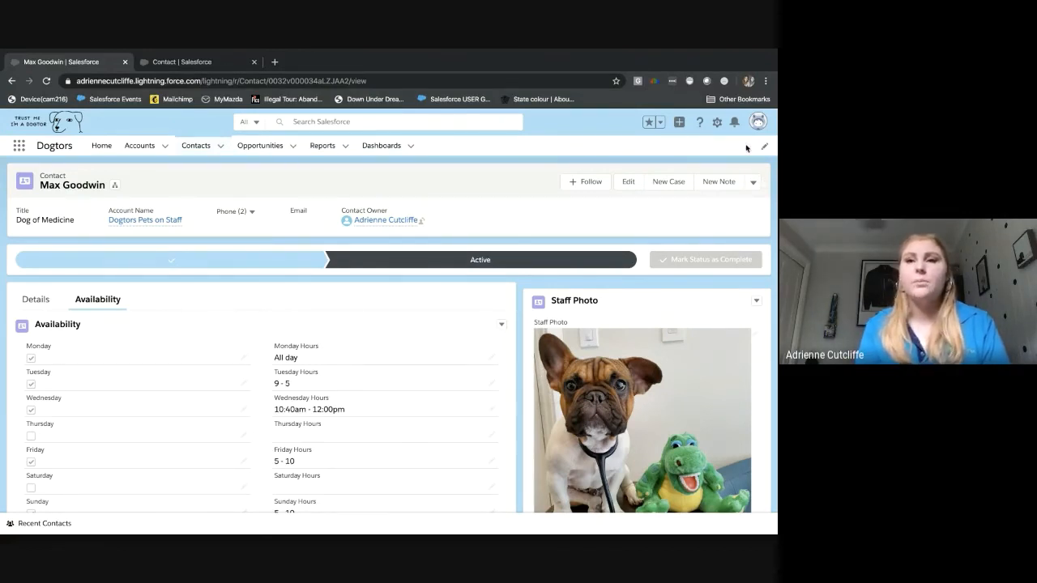
Open the contact record's page for editing and select the Staff Photo component in the page's sidebar
{"action": "left_click", "coordinate": [716, 123]}
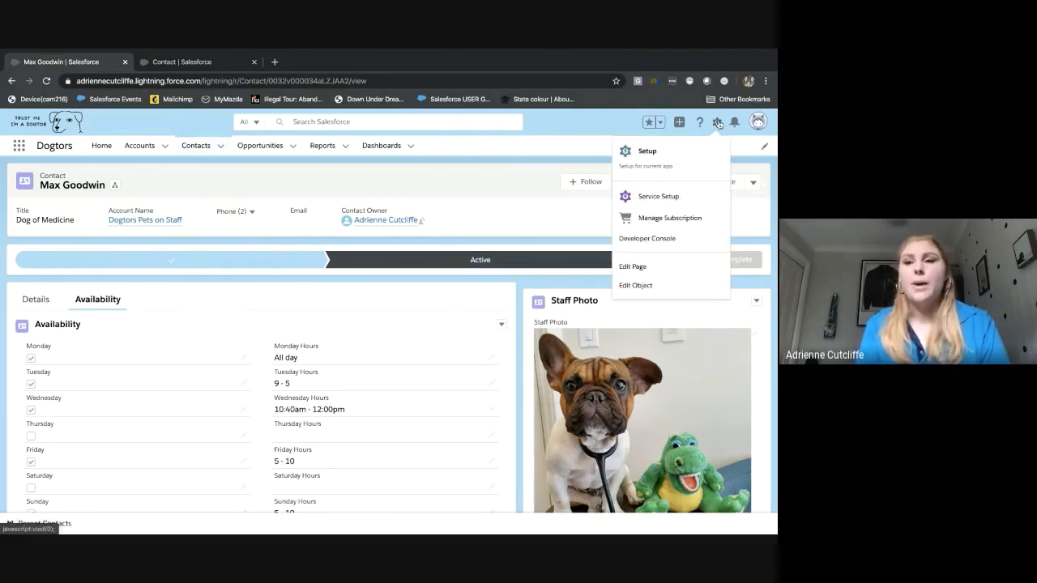
{"action": "left_click", "coordinate": [632, 267]}
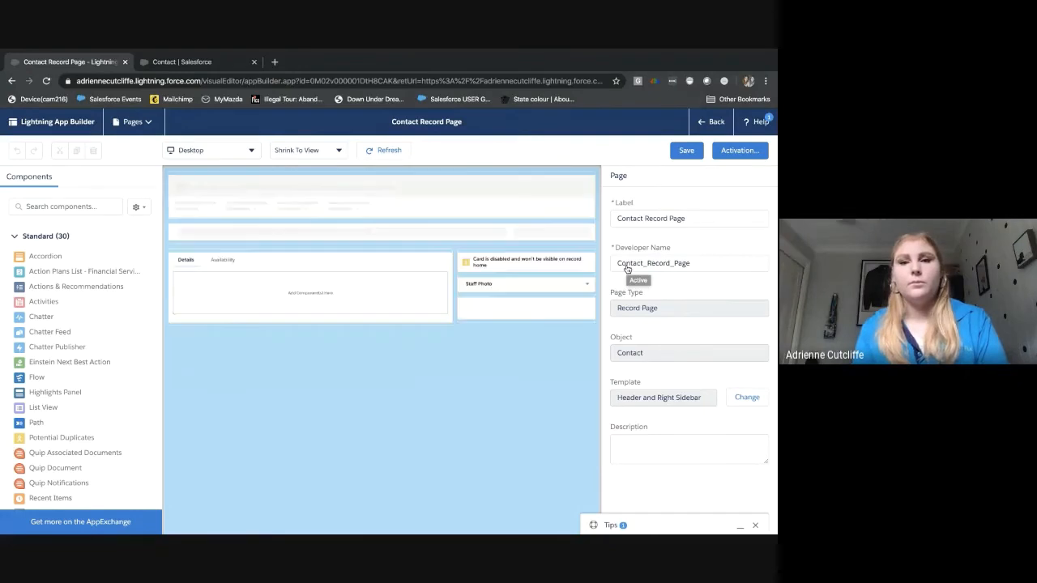
{"action": "left_click", "coordinate": [468, 296]}
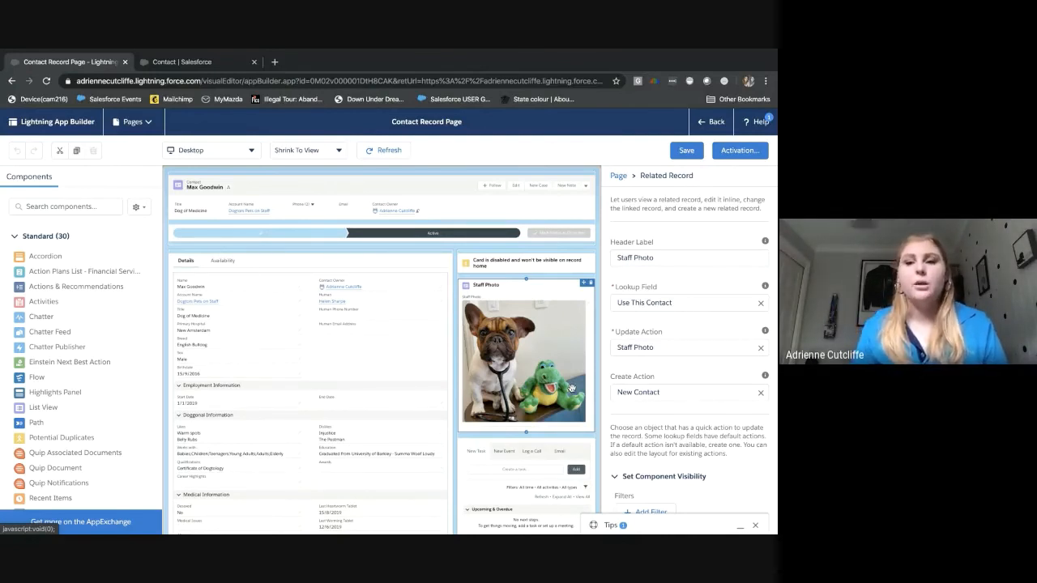
{"action": "scroll", "coordinate": [571, 388], "scroll_direction": "down", "scroll_amount": 2}
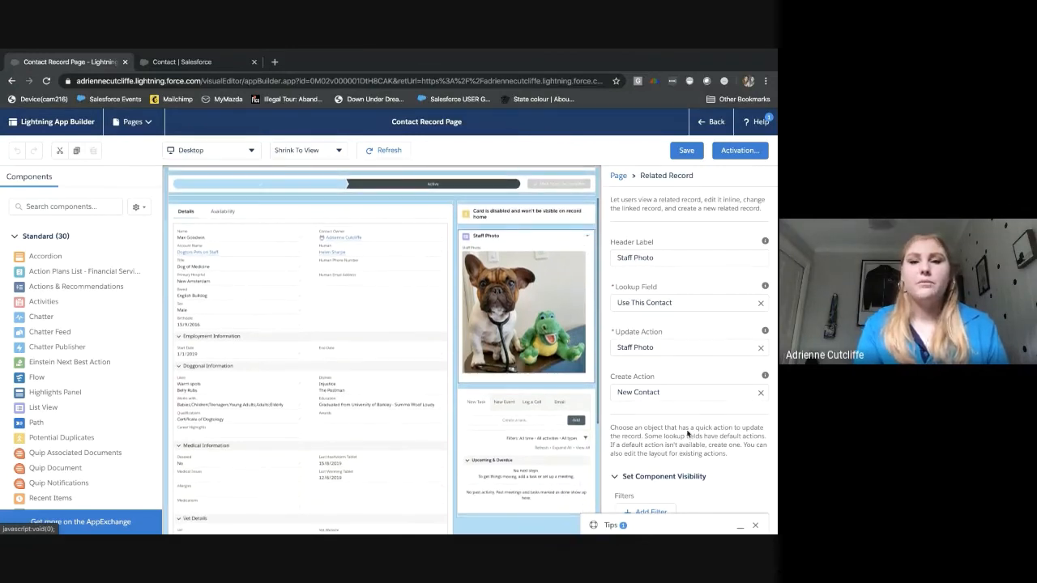
{"action": "scroll", "coordinate": [687, 433], "scroll_direction": "down", "scroll_amount": 1}
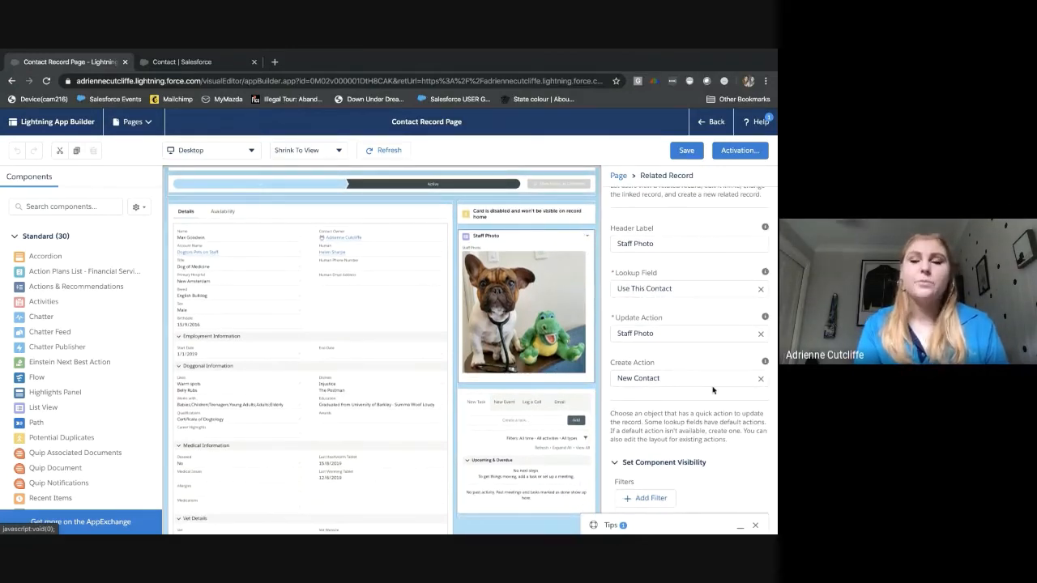
Add a component visibility filter to Staff Photo with field Status, operator Equal and value Active, and save the page
{"action": "left_click", "coordinate": [636, 499]}
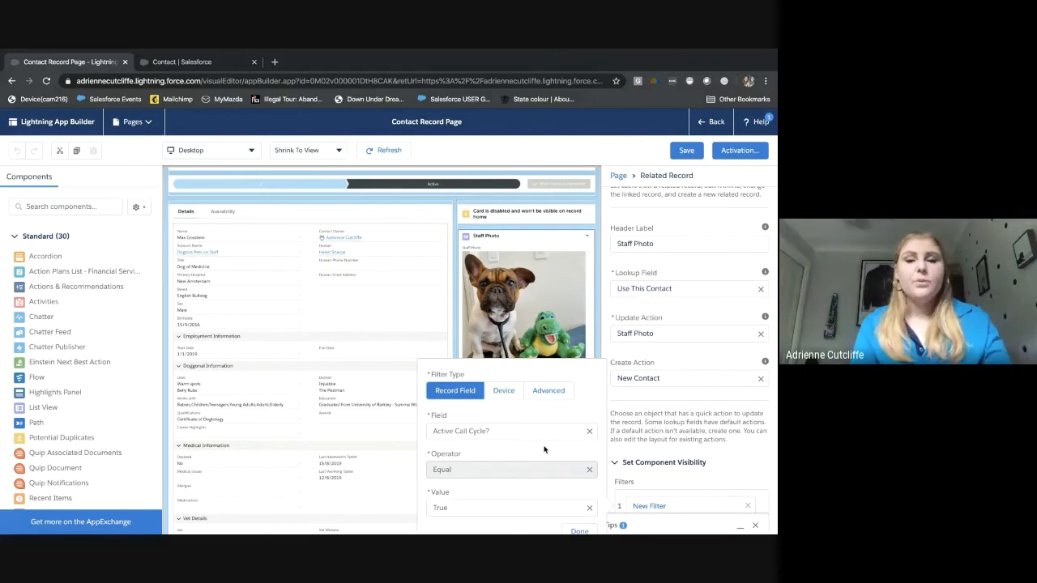
{"action": "left_click", "coordinate": [590, 431]}
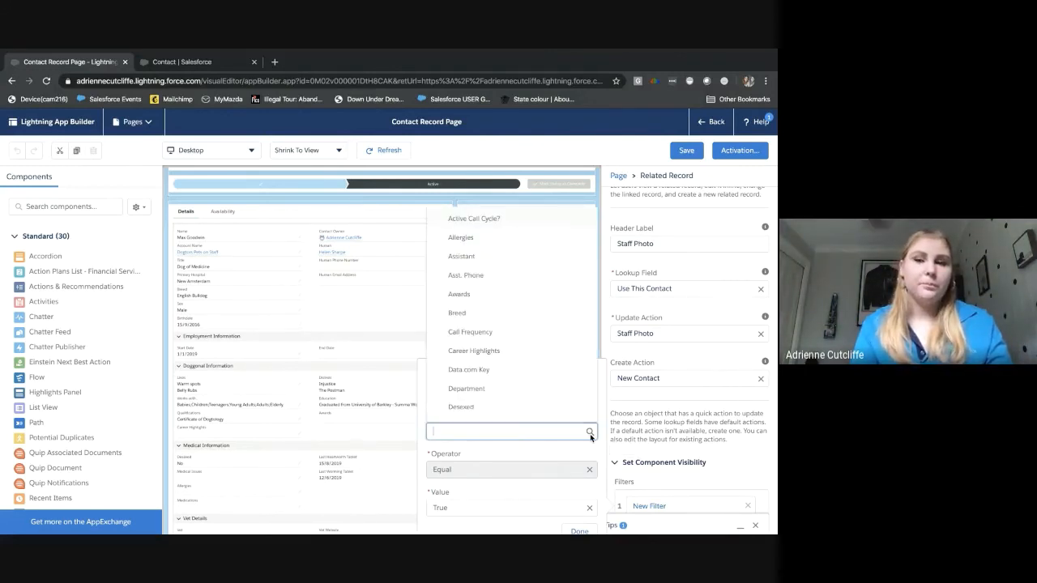
{"action": "type", "text": "stat"}
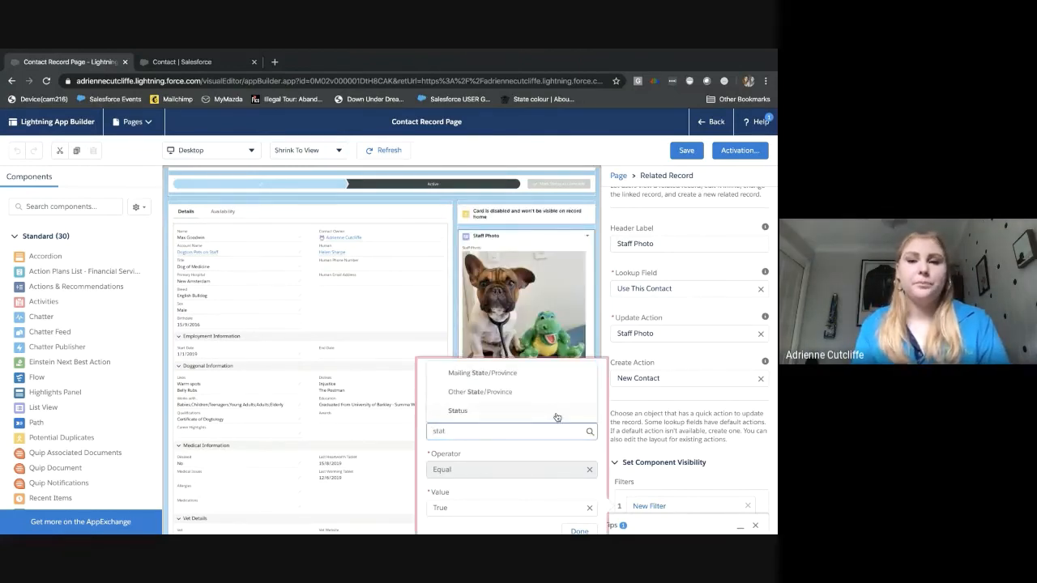
{"action": "left_click", "coordinate": [556, 415]}
{"action": "scroll", "coordinate": [496, 446], "scroll_direction": "down", "scroll_amount": 1}
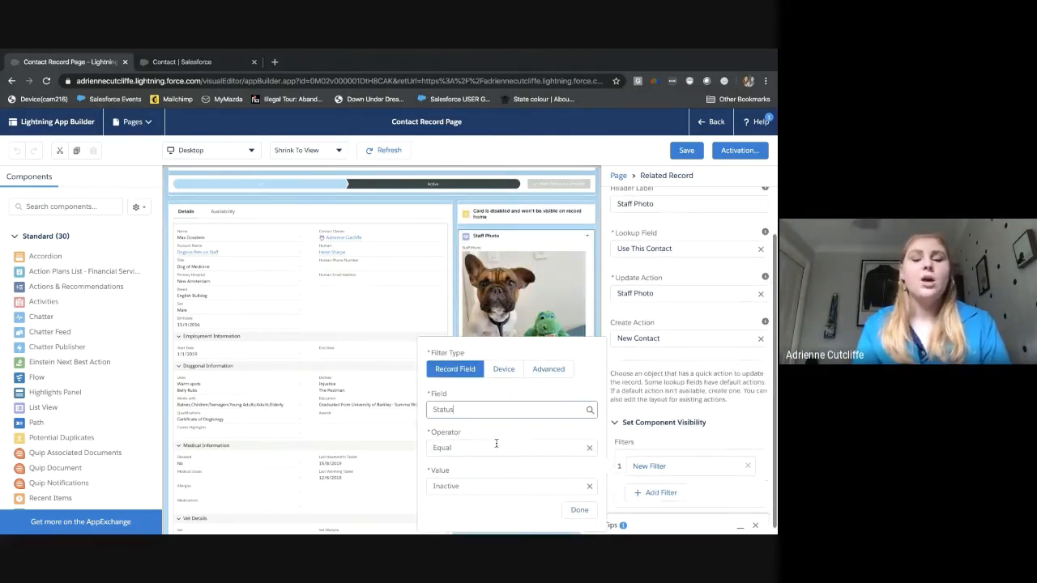
{"action": "left_click", "coordinate": [477, 481]}
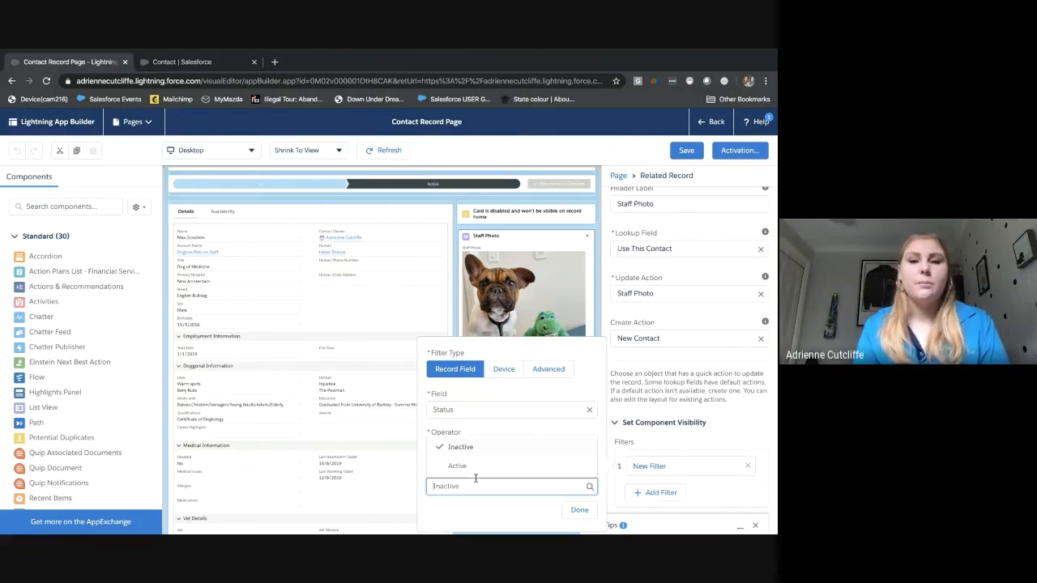
{"action": "left_click", "coordinate": [457, 467]}
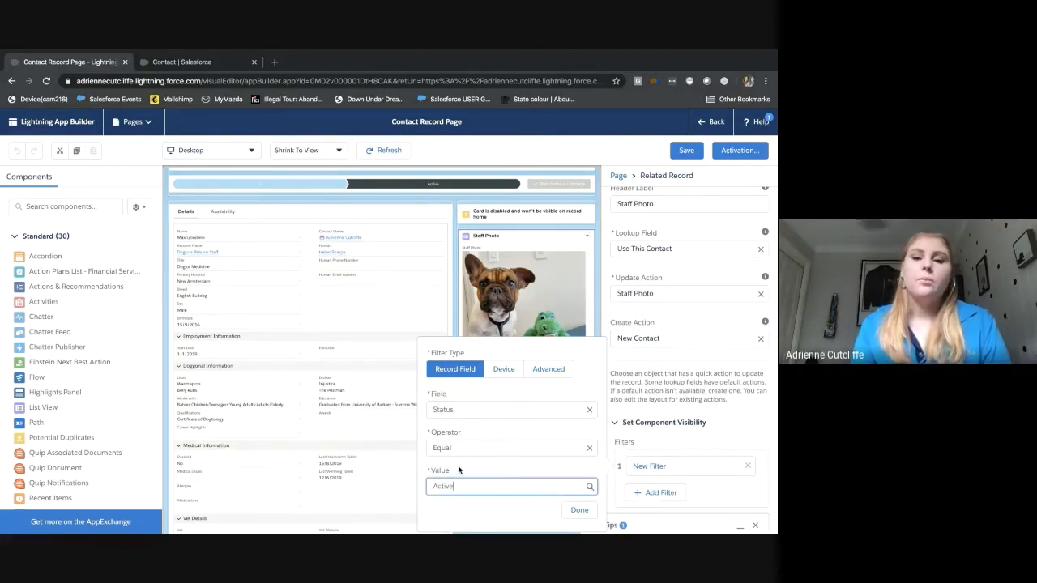
{"action": "left_click", "coordinate": [576, 510]}
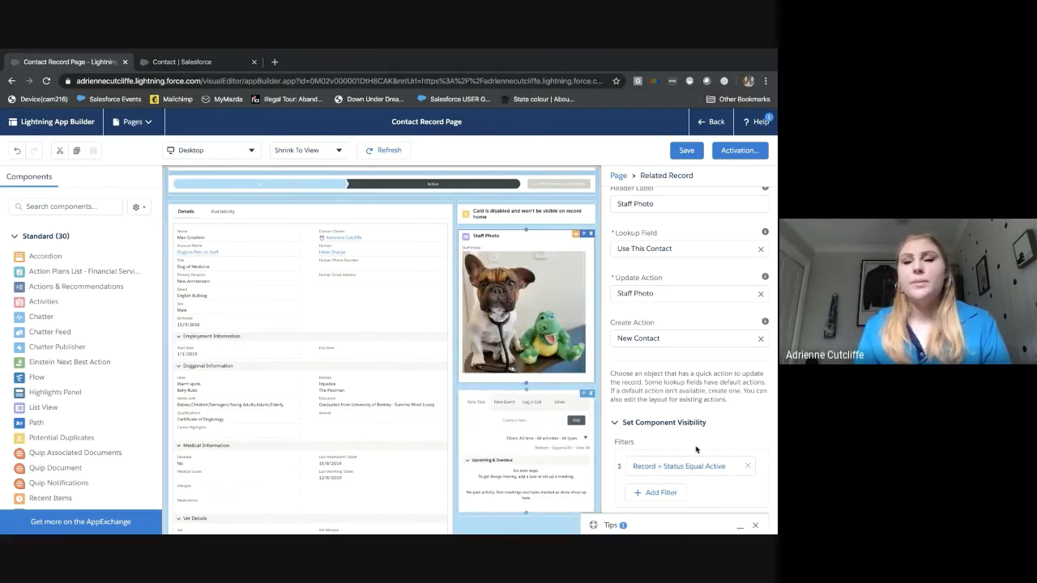
{"action": "left_click", "coordinate": [684, 152]}
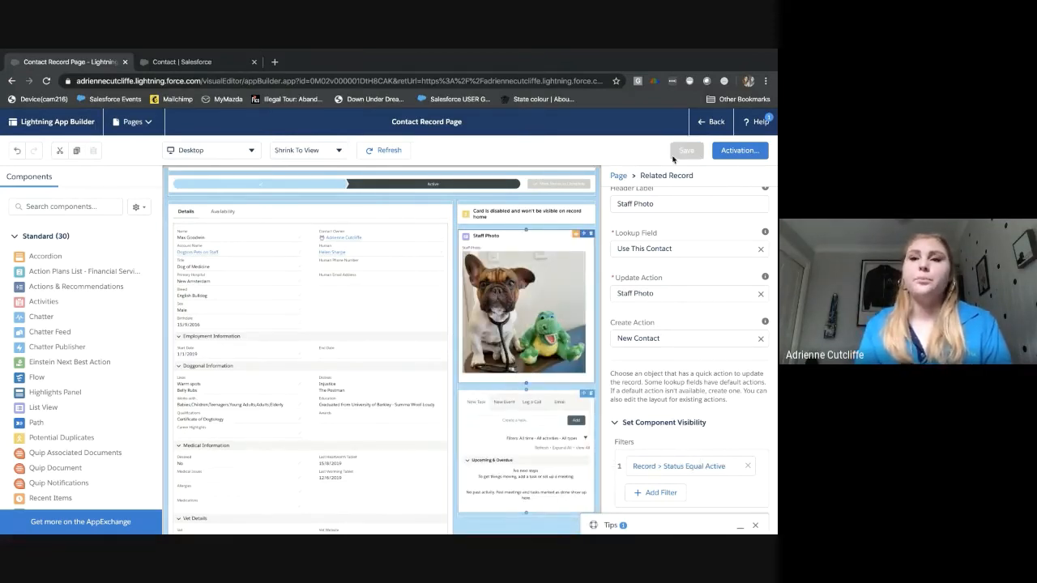
Return to the contact record and mark Inactive as its current status to test the Staff Photo visibility filter
{"action": "left_click", "coordinate": [713, 121]}
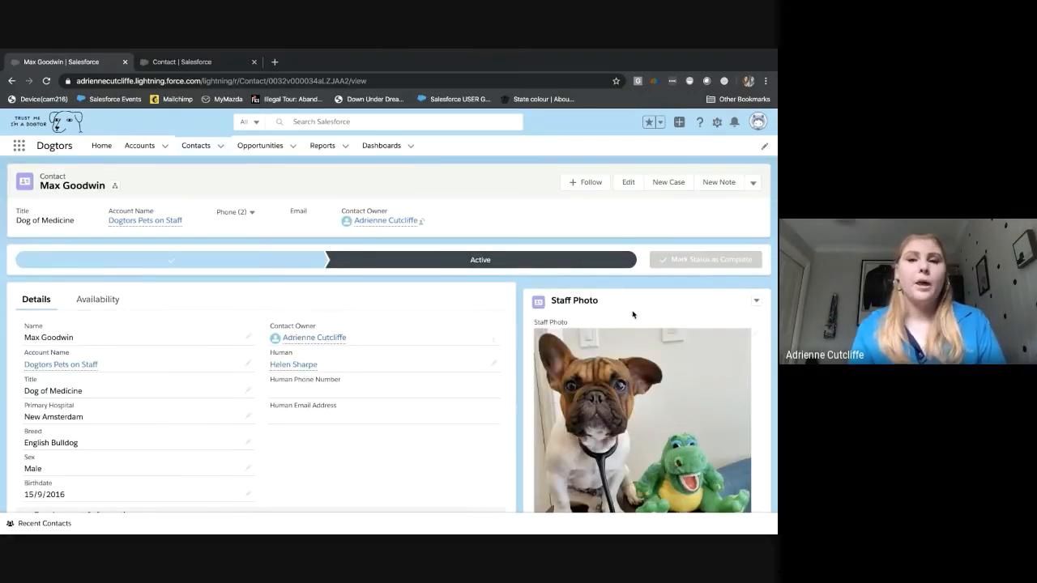
{"action": "left_click", "coordinate": [279, 264]}
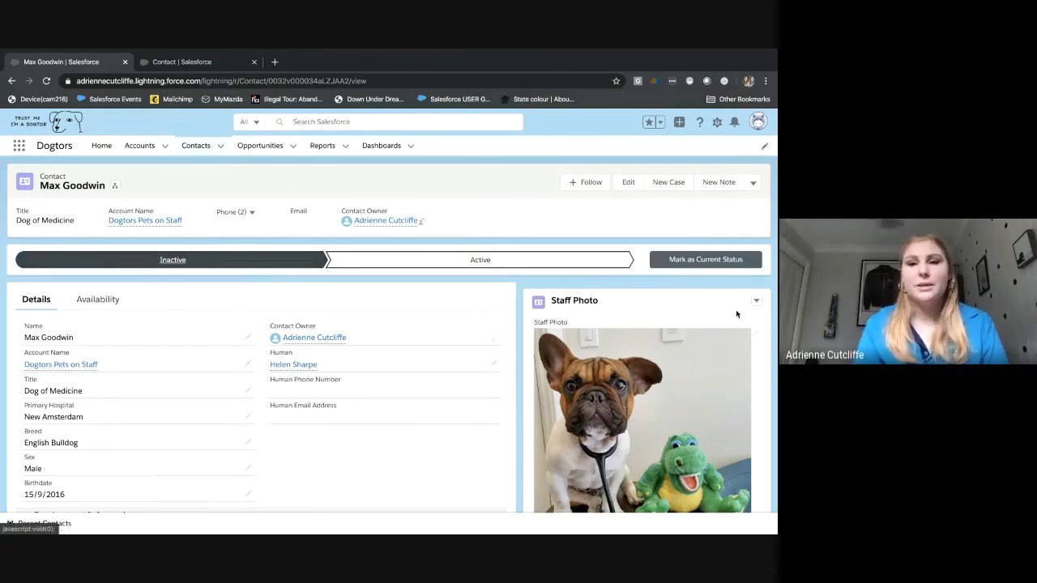
{"action": "left_click", "coordinate": [733, 259]}
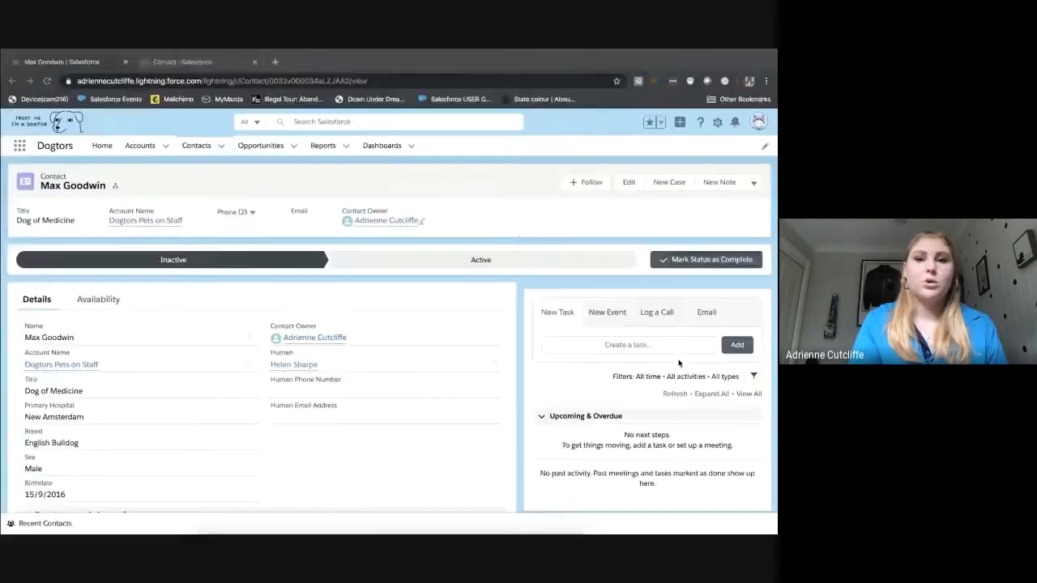
Switch to the Keynote presentation and play it from the slide "What are you waiting for!?"
{"action": "key", "text": "ctrl+Right"}
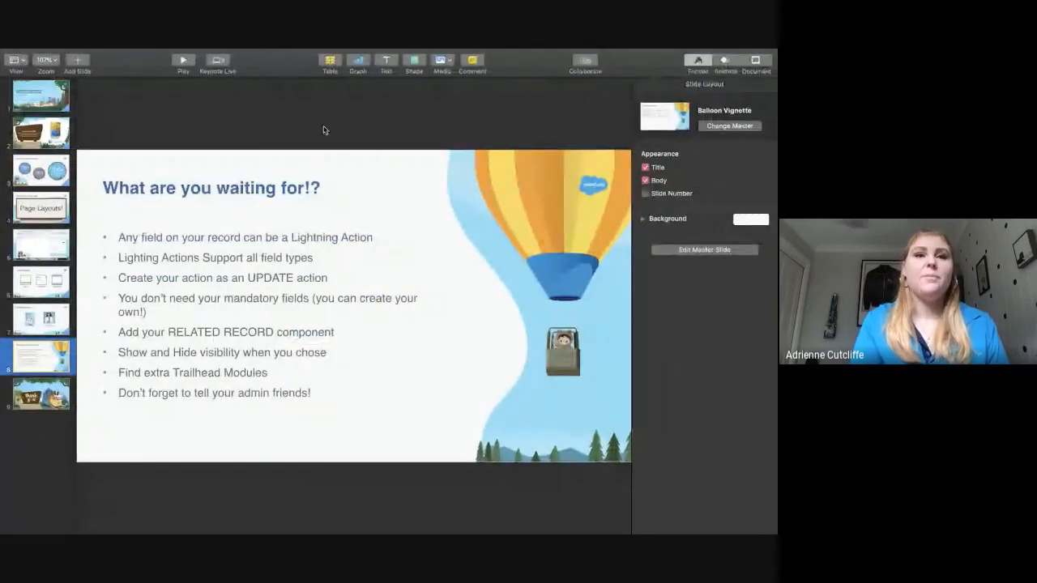
{"action": "left_click", "coordinate": [183, 61]}
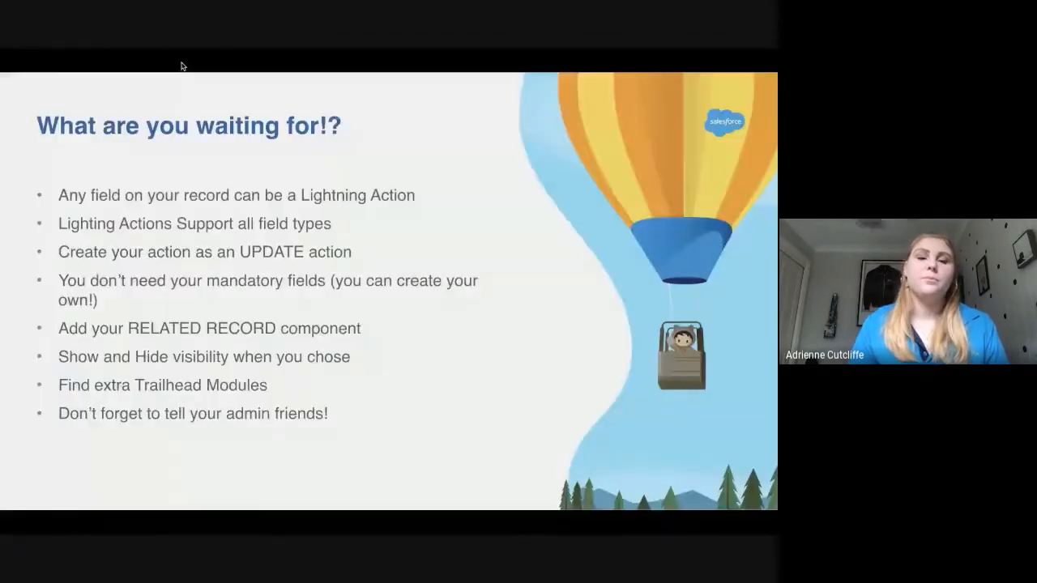